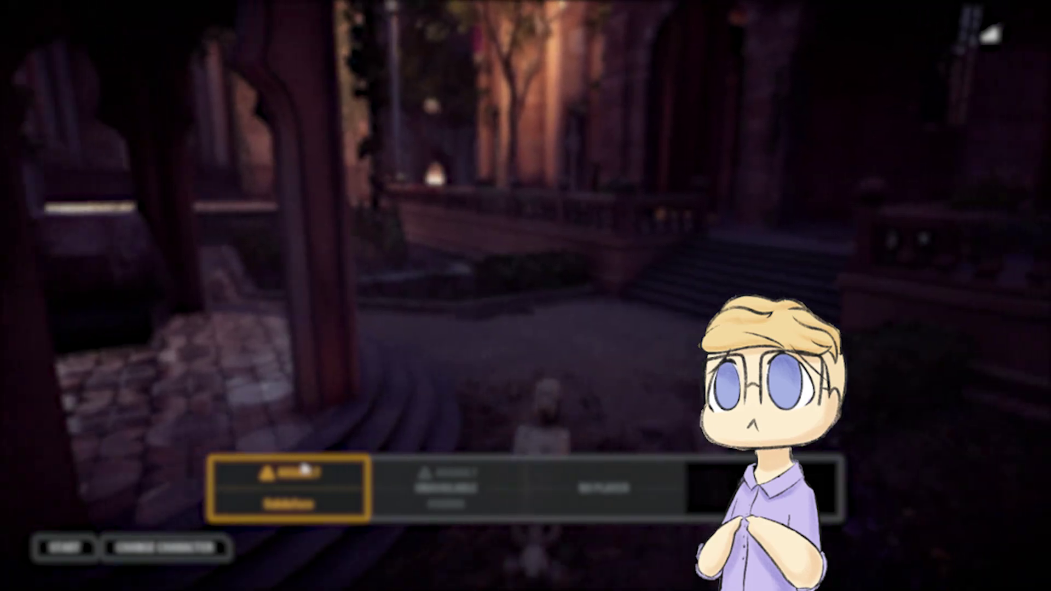
left_click(305, 469)
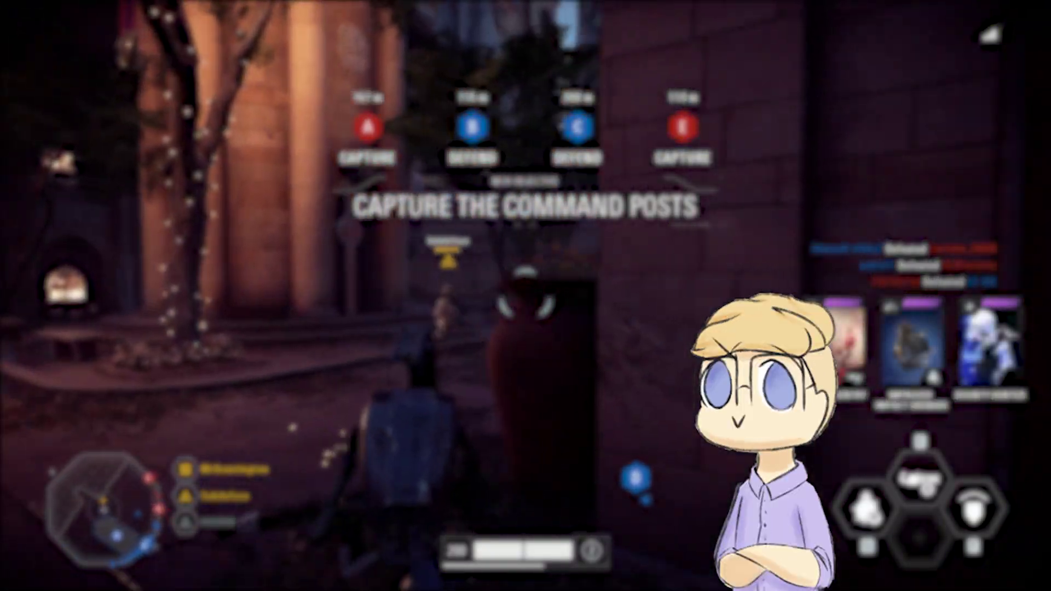
key("e")
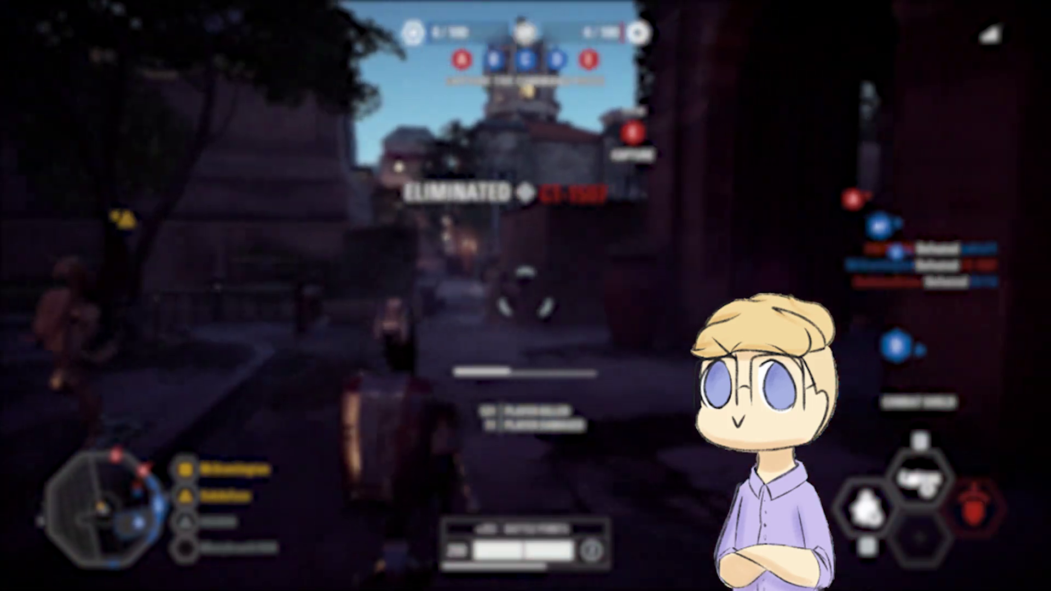
key("q")
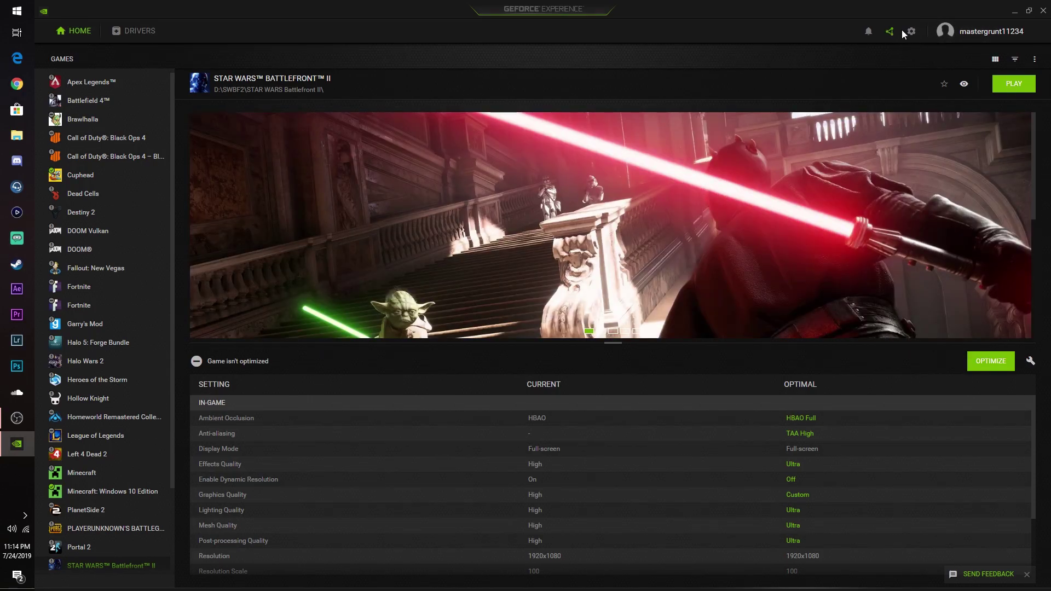
- Review the general settings for the in-game overlay and Ansel features, and return to the games list
left_click(909, 33)
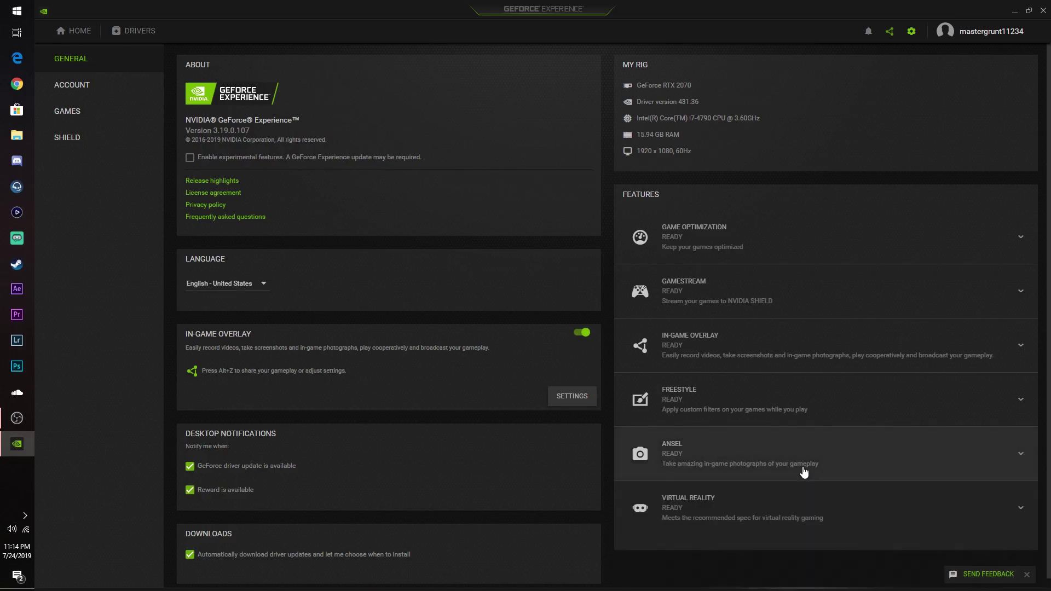
left_click(82, 33)
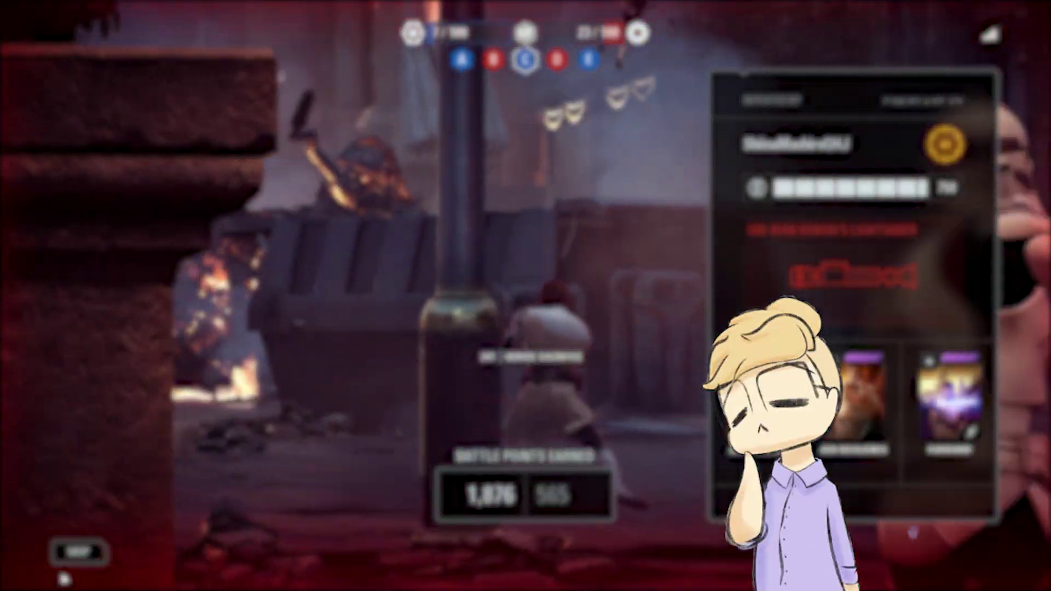
left_click(75, 557)
key("Left")
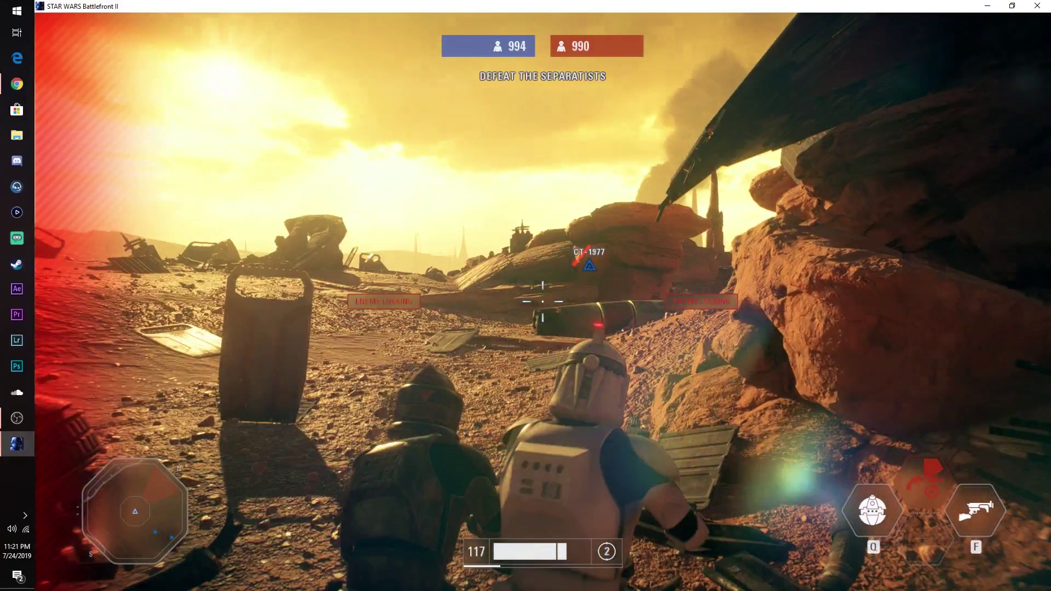
key("s")
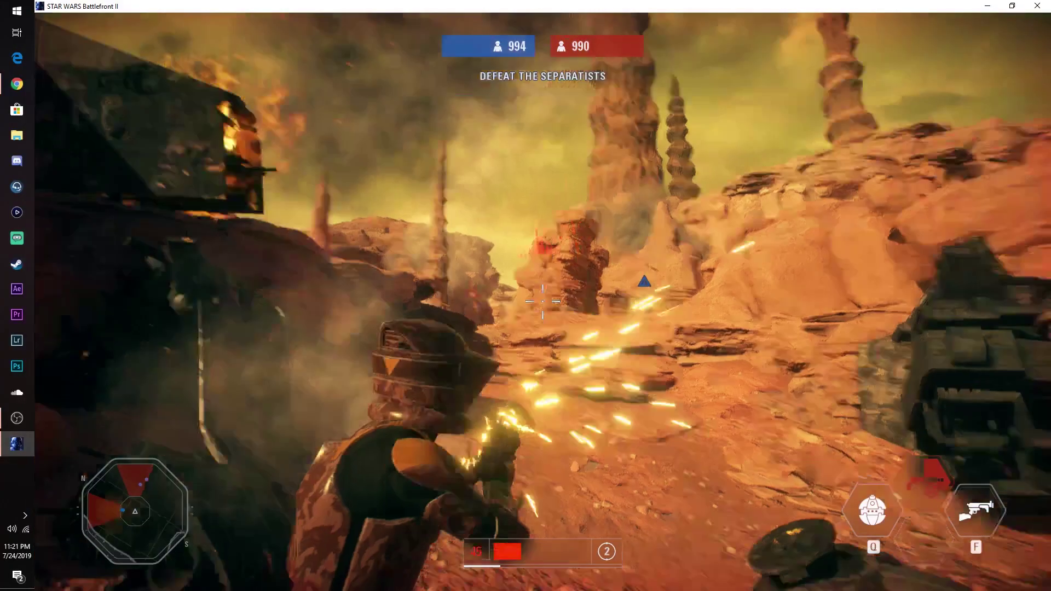
key("Caps_Lock")
left_click(543, 302)
key("q")
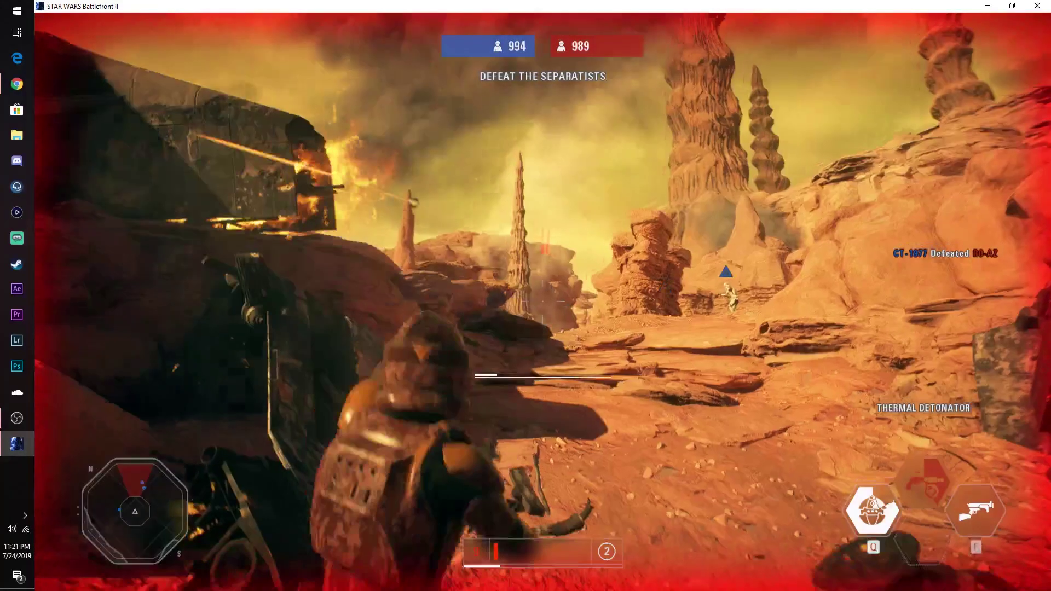
key("Caps_Lock")
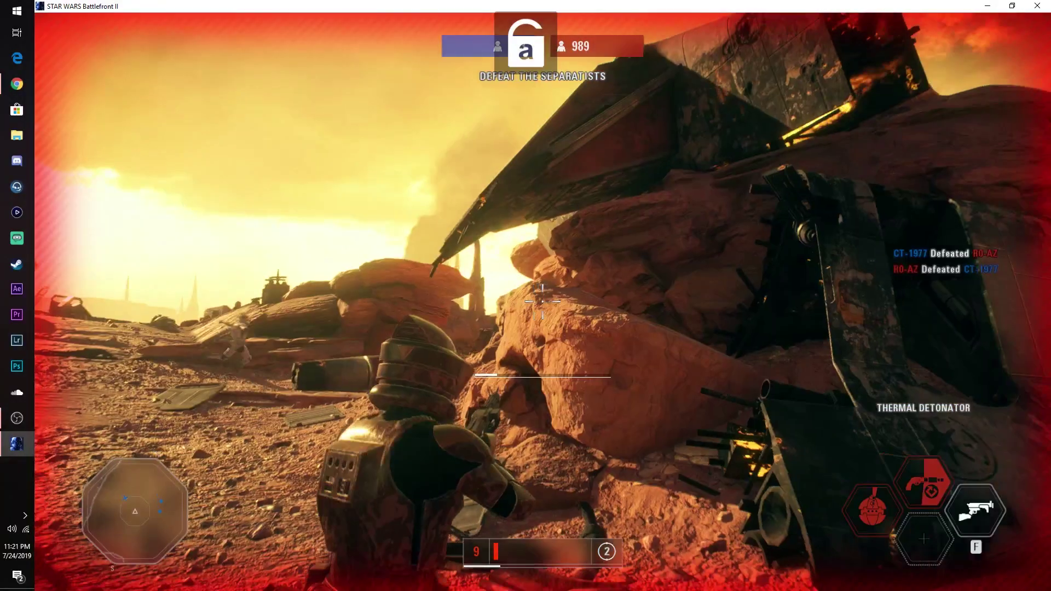
key("b")
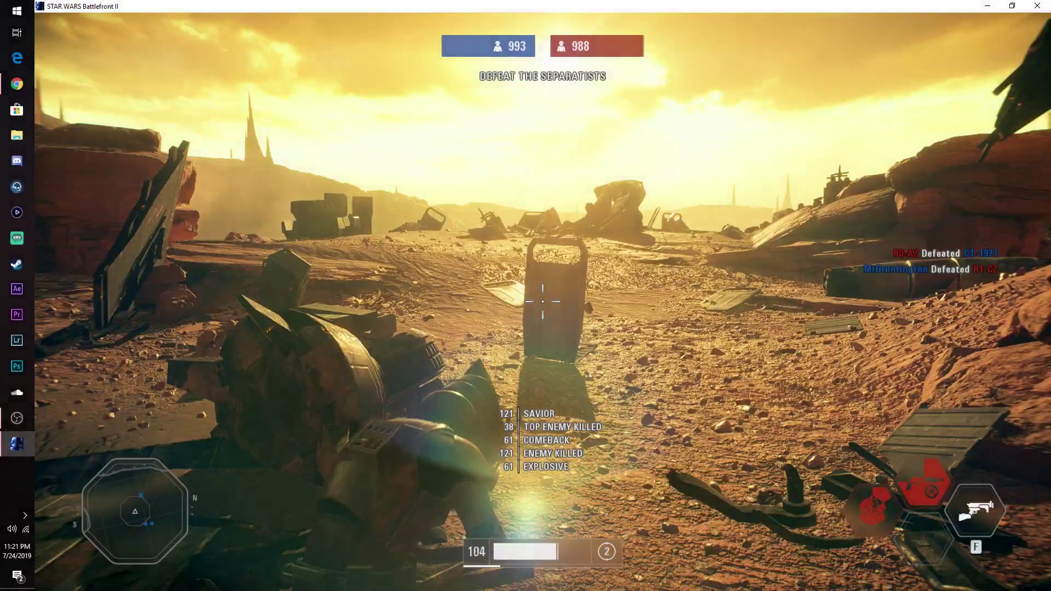
- Enter Photo mode in the paused battle scene and move the camera around to face the trooper
key("alt+F2")
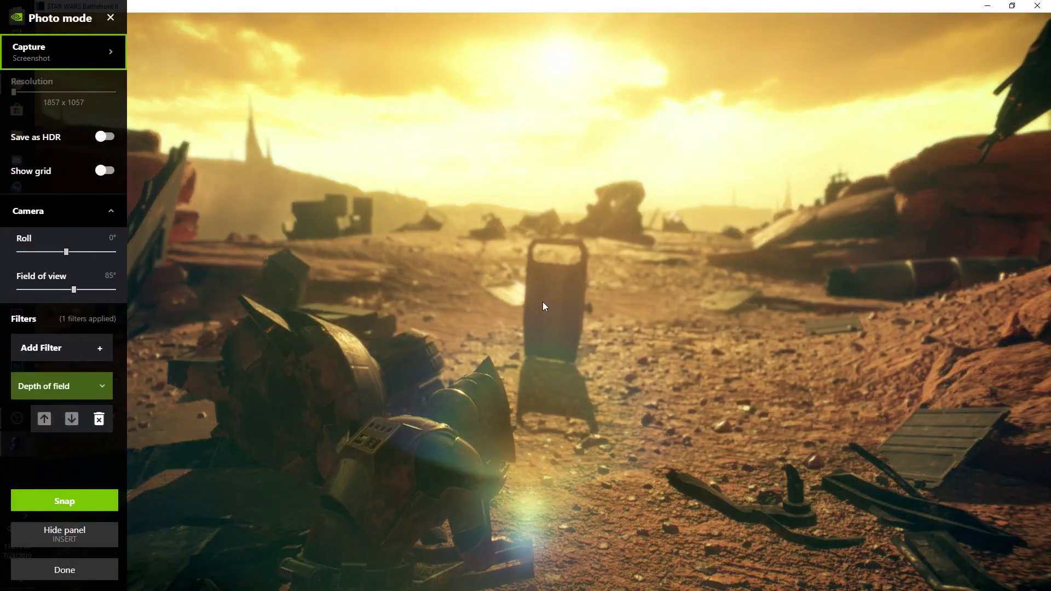
key("d")
left_click_drag(351, 309, 178, 328)
key("d")
left_click_drag(589, 307, 306, 301)
key("s")
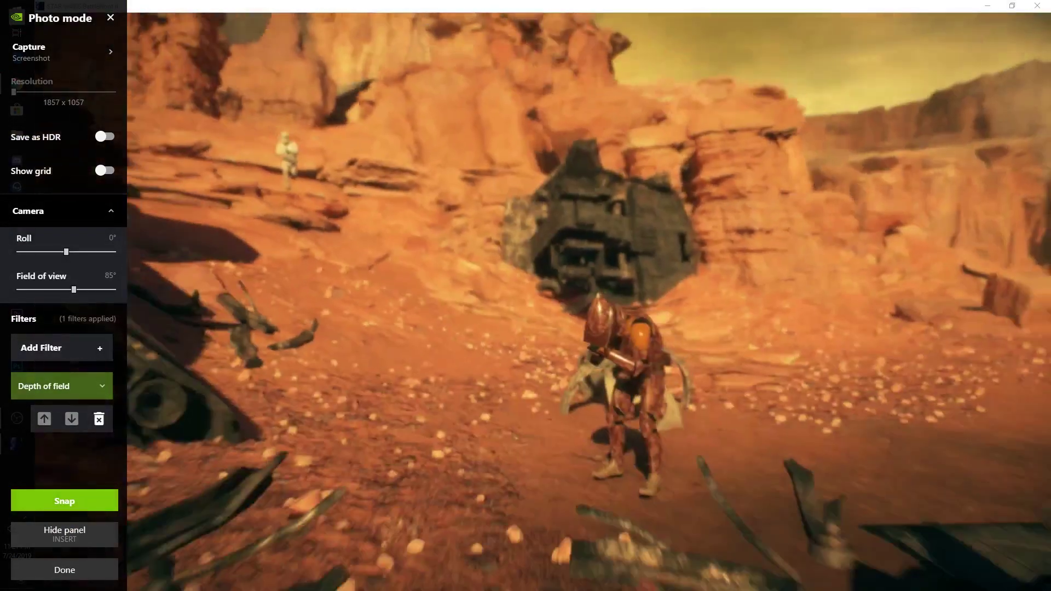
key("d")
key("a")
key("a")
left_click_drag(588, 306, 753, 299)
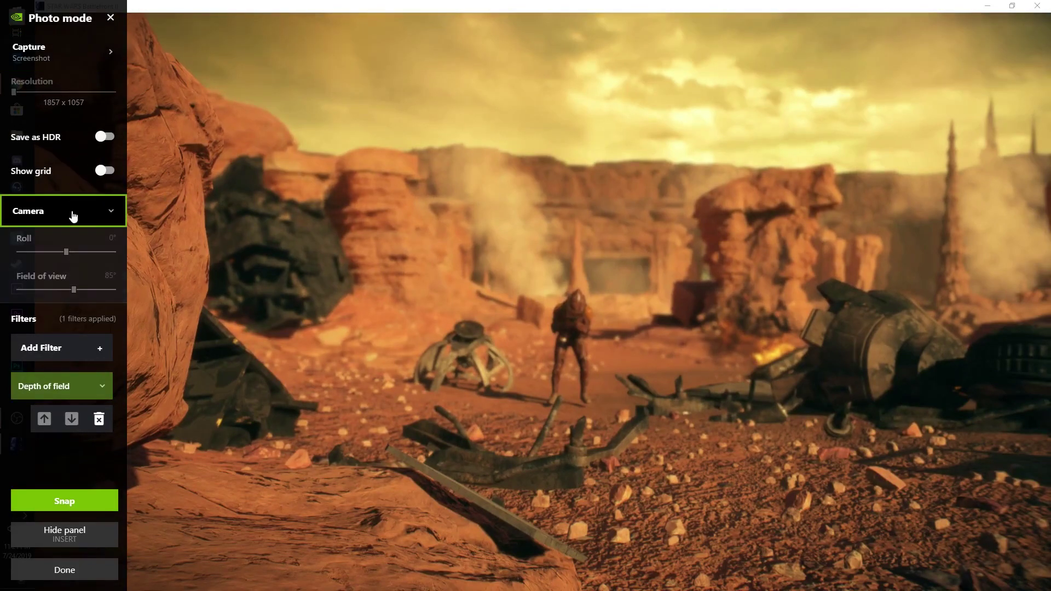
- Set the camera's field of view to 65° and frame the trooper with the rocks and crashed wreck
left_click(74, 217)
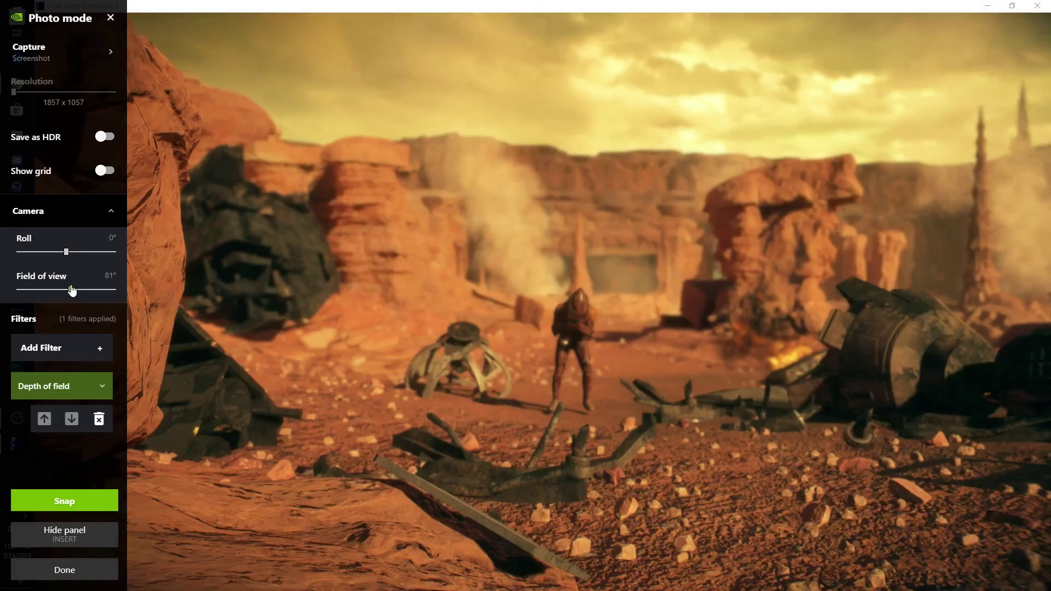
left_click_drag(72, 290, 60, 295)
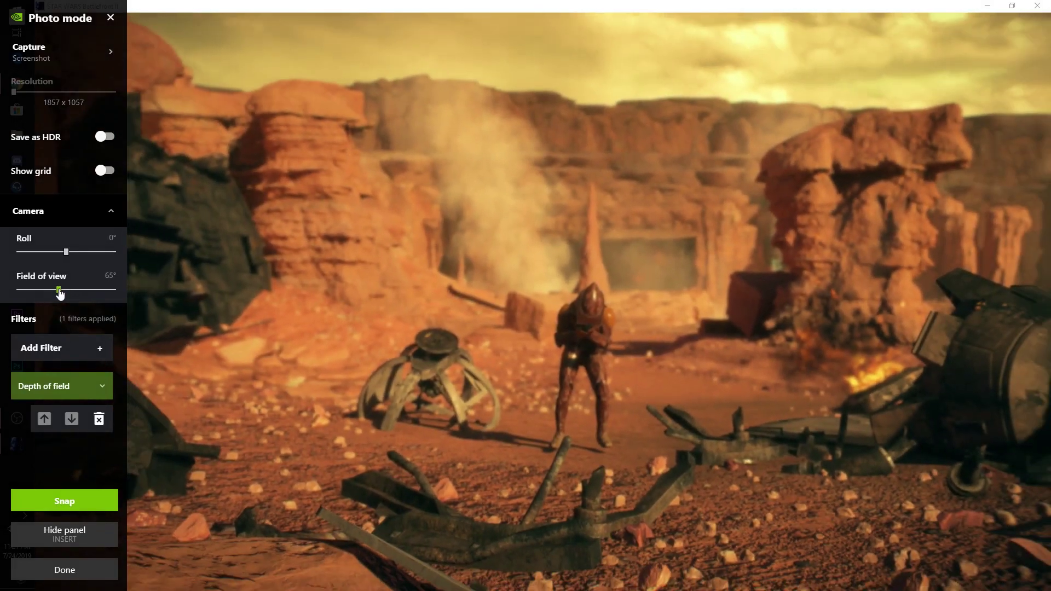
key("s")
left_click_drag(504, 385, 414, 356)
key("a")
key("d")
key("d")
key("s")
key("d")
key("a")
key("d")
key("a")
key("a")
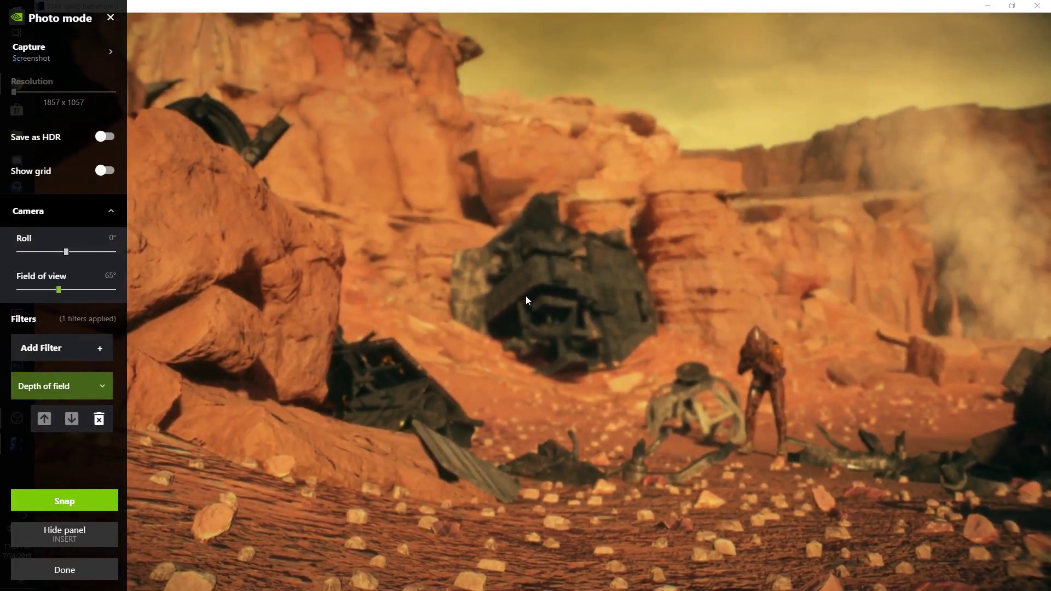
- Open the Depth of field filter's settings and set the far blur curve to 47% and near blur curve to 100%
left_click(44, 385)
left_click_drag(51, 417, 62, 442)
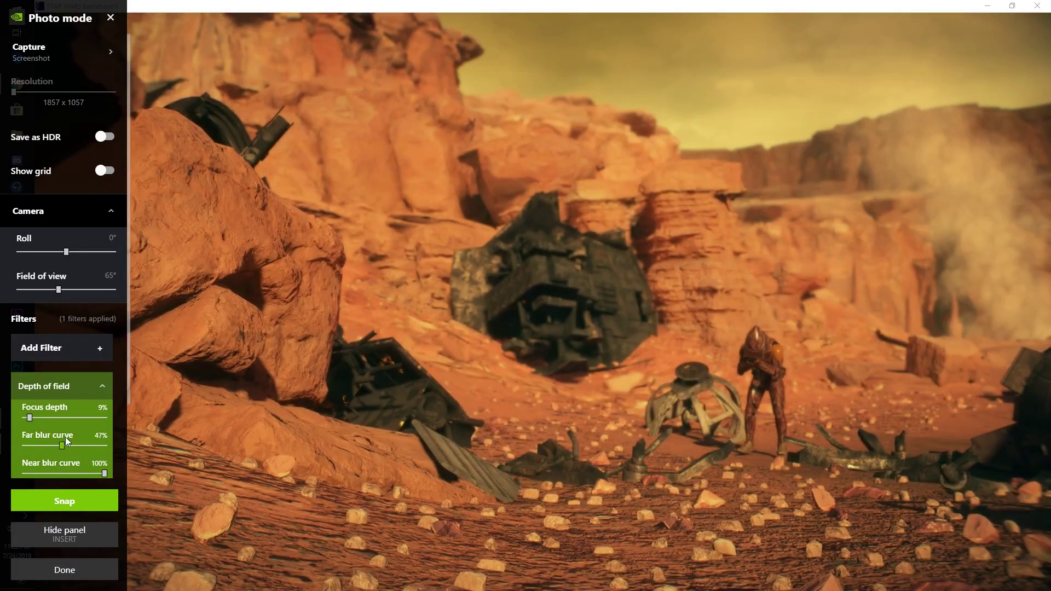
scroll(65, 437, "down", 2)
mouse_move(105, 386)
left_mouse_down()
mouse_move(45, 392)
mouse_move(111, 389)
left_mouse_up()
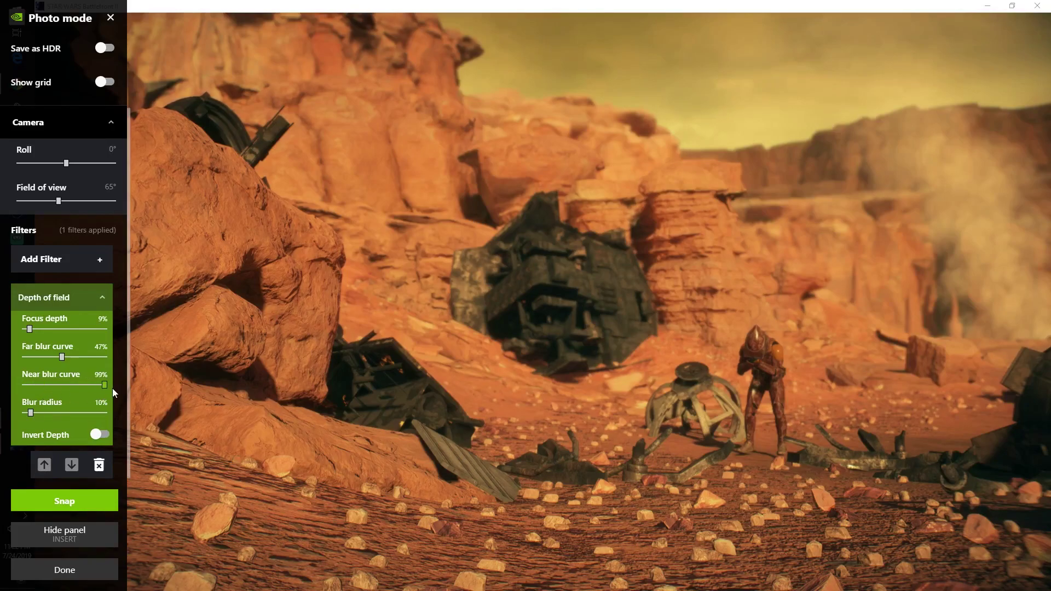
- Try the focus depth at 100%, 0% and 72%, lowering the near blur curve to 15%
left_click_drag(44, 335, 143, 329)
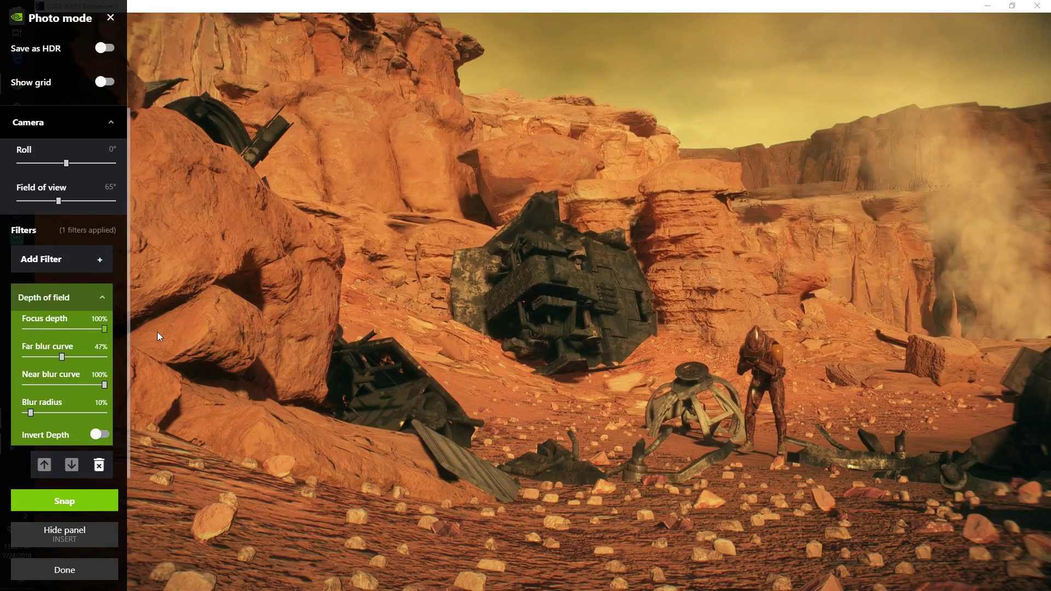
left_click_drag(105, 385, 39, 393)
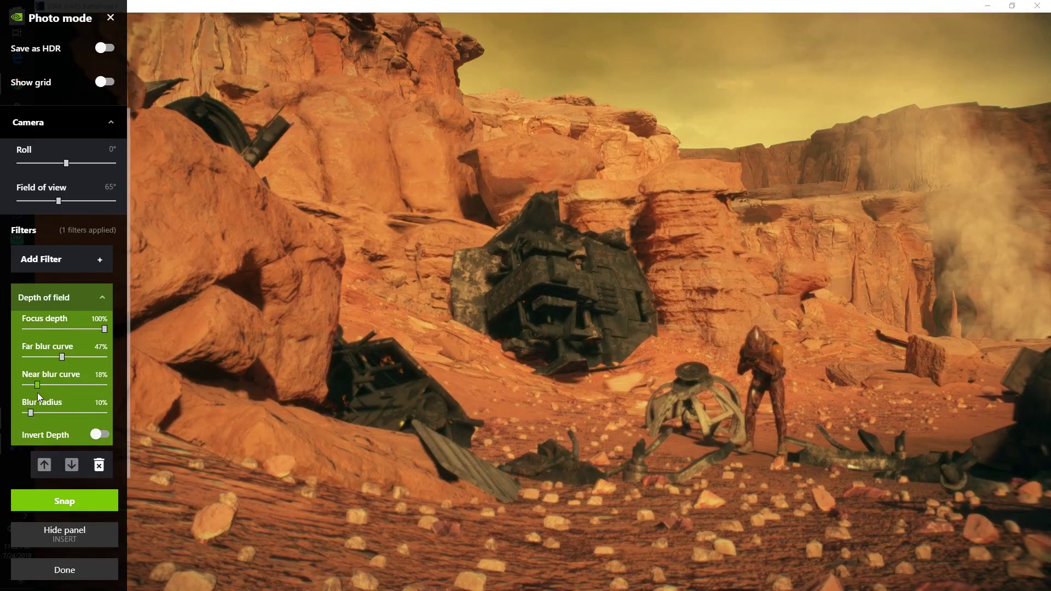
left_click_drag(105, 328, 8, 330)
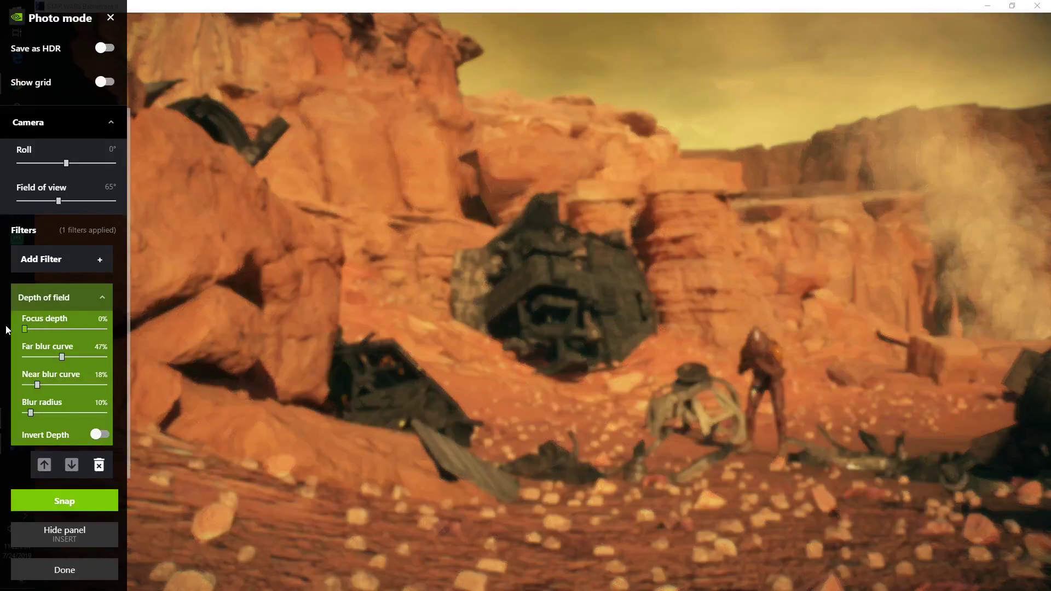
mouse_move(36, 385)
left_mouse_down()
mouse_move(50, 389)
mouse_move(34, 385)
left_mouse_up()
left_click_drag(48, 328, 83, 335)
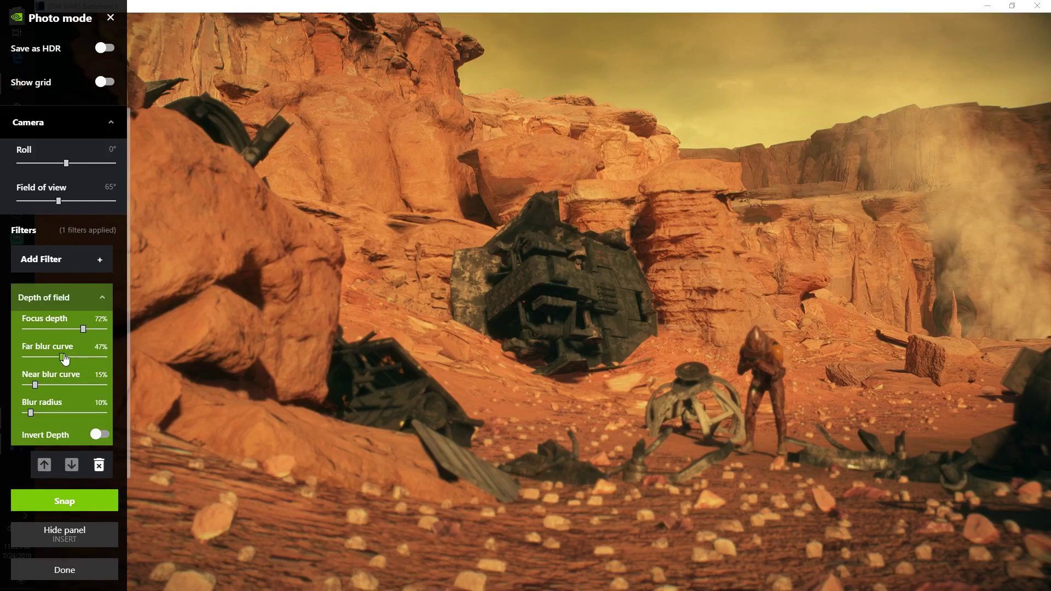
- Set the far blur curve to 8%, the near blur curve to 100% and the focus depth to 58%
left_click_drag(67, 359, 94, 363)
mouse_move(35, 385)
left_mouse_down()
mouse_move(54, 386)
mouse_move(17, 389)
mouse_move(113, 382)
mouse_move(65, 358)
mouse_move(24, 358)
mouse_move(30, 365)
left_mouse_up()
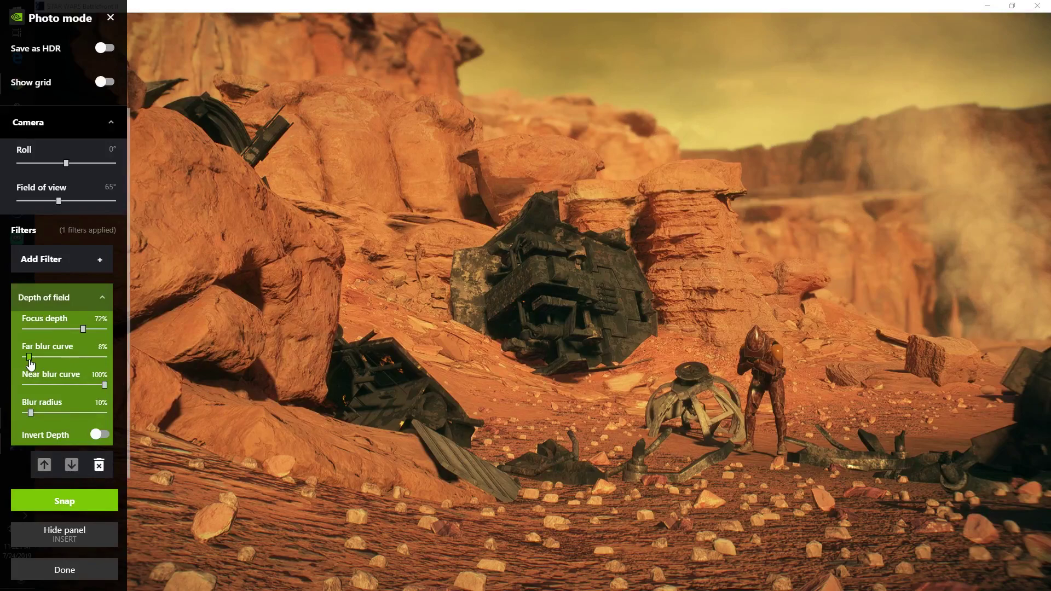
left_click(65, 329)
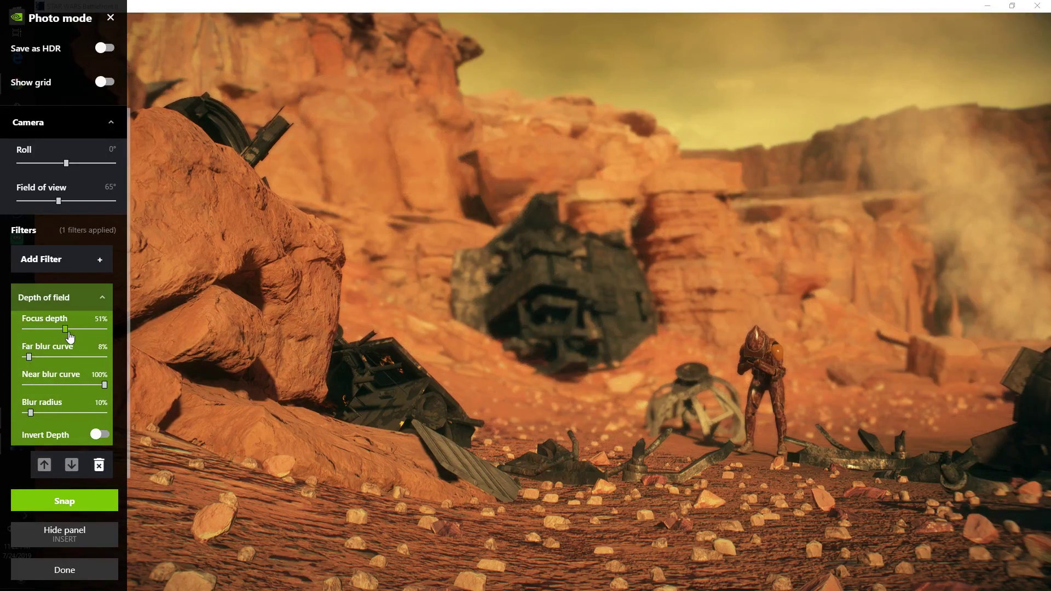
left_click_drag(68, 332, 71, 333)
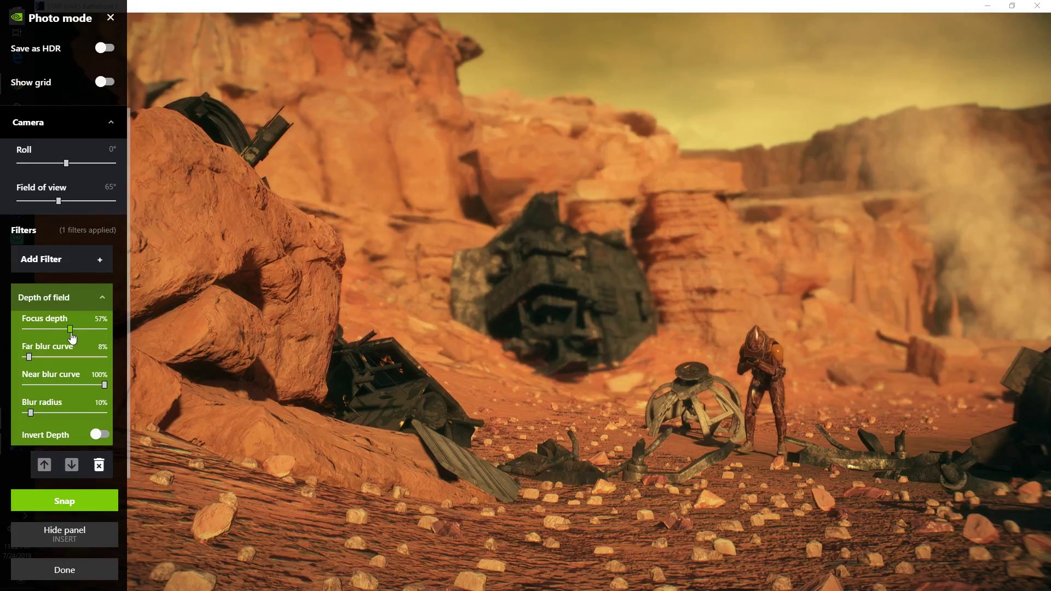
left_click_drag(72, 333, 75, 333)
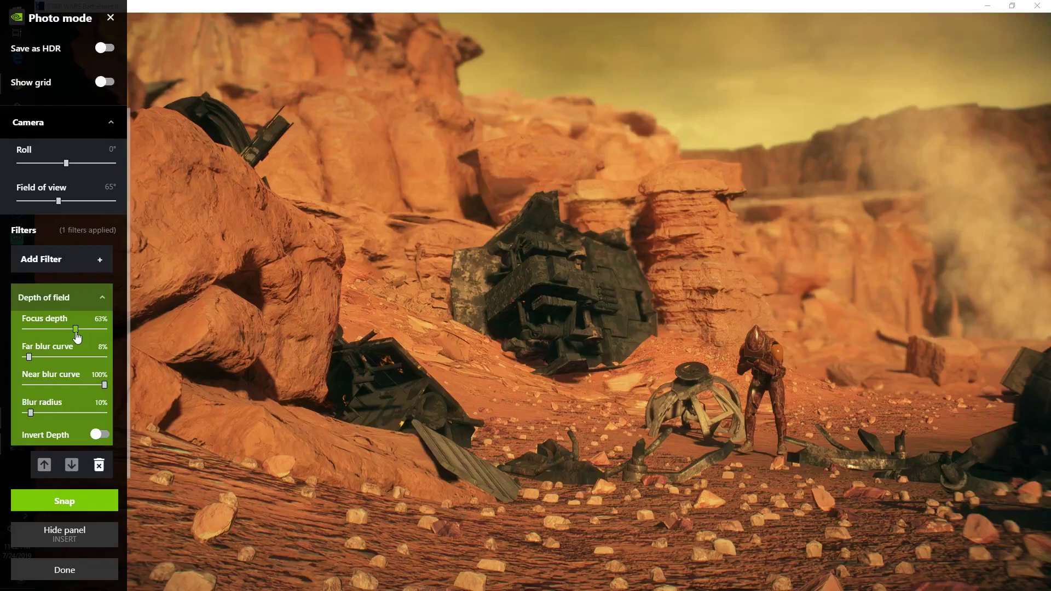
left_click_drag(75, 333, 74, 333)
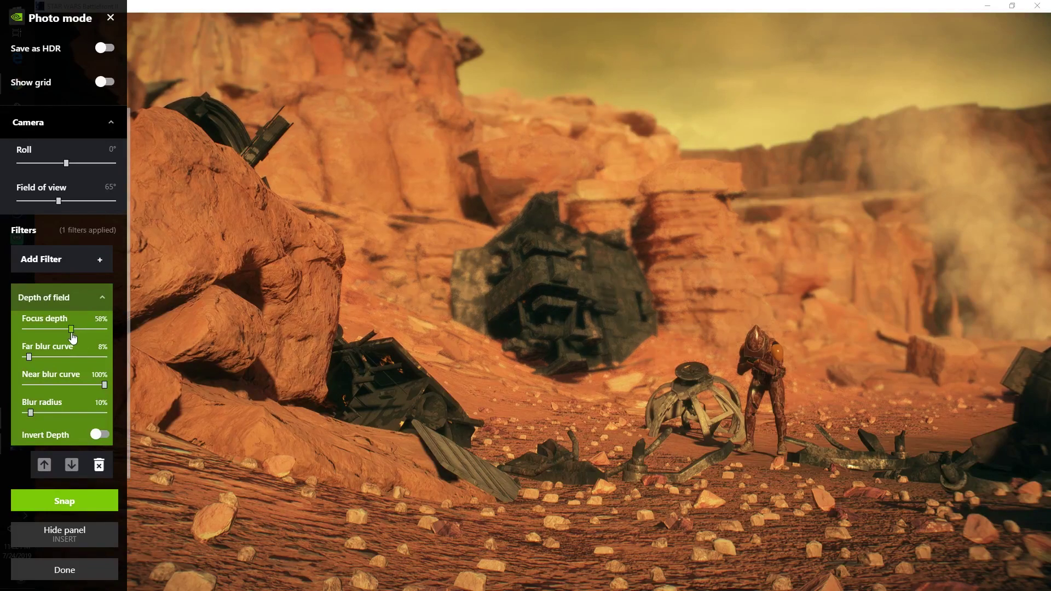
- Capture a screenshot with 53% focus depth, 6% far blur curve, 0% near blur curve and 100% blur radius
left_click_drag(31, 413, 21, 385)
left_click(65, 333)
left_click_drag(25, 412, 32, 413)
left_click_drag(65, 330, 67, 338)
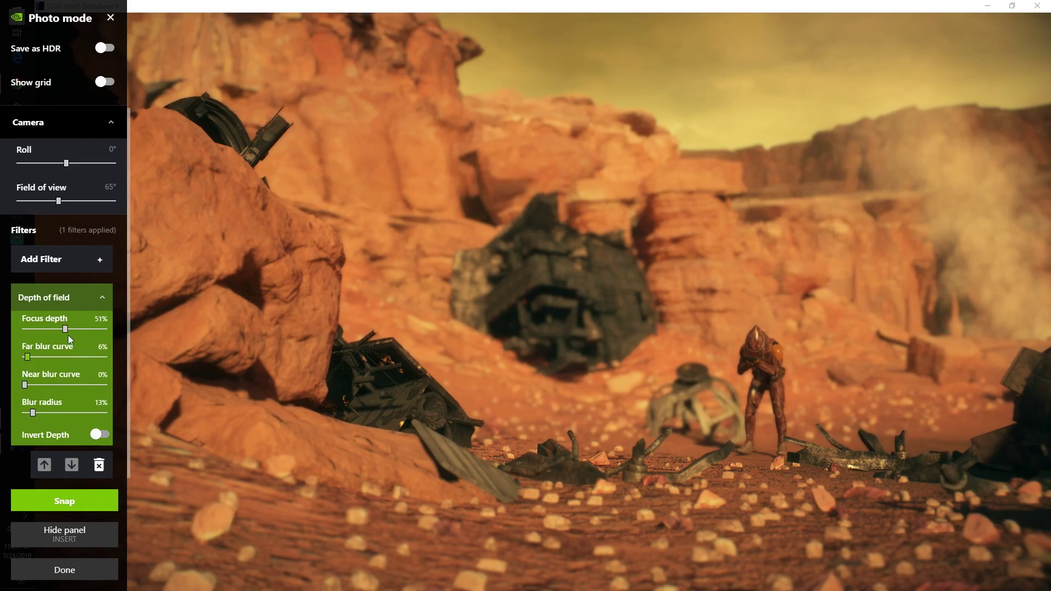
left_click(68, 330)
left_click_drag(33, 412, 114, 410)
left_click(69, 498)
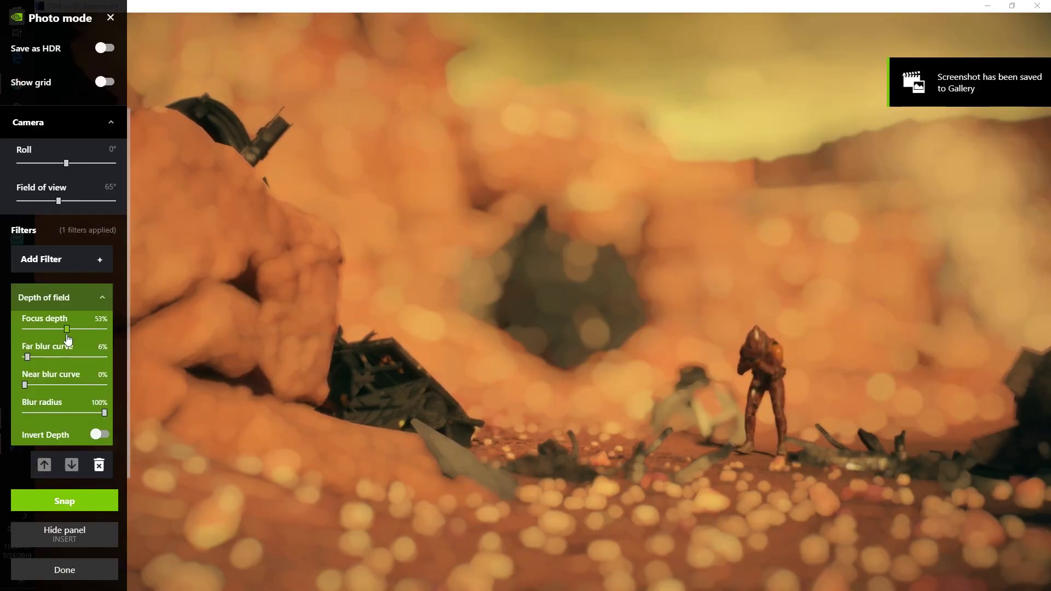
- Set the far blur curve to 21% and focus depth to 52%, and collapse the Depth of field settings
left_click_drag(27, 357, 39, 357)
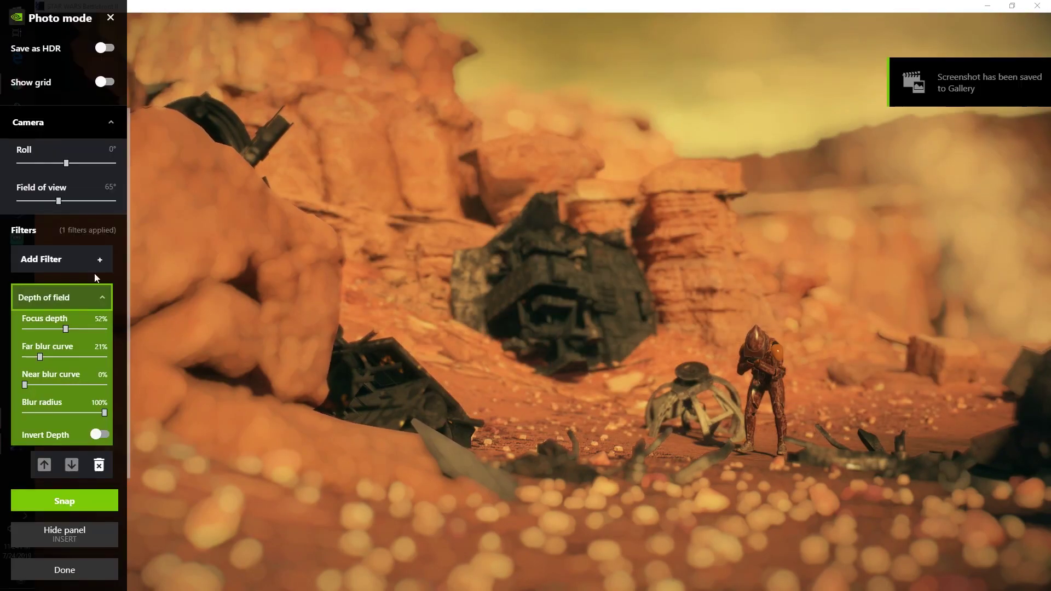
left_click(65, 297)
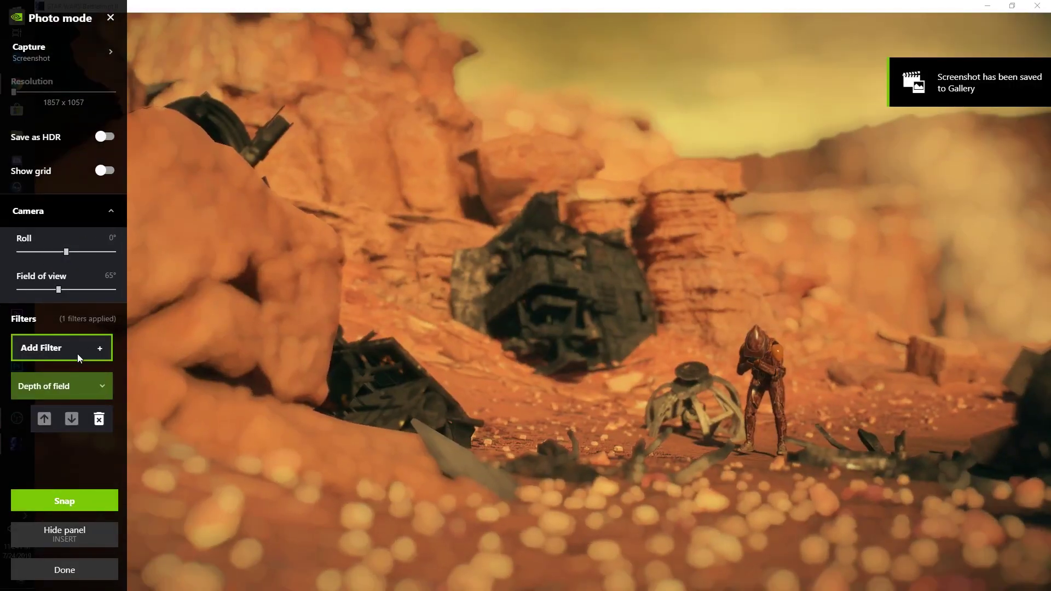
mouse_move(67, 256)
left_mouse_down()
mouse_move(52, 255)
mouse_move(86, 258)
mouse_move(66, 258)
left_mouse_up()
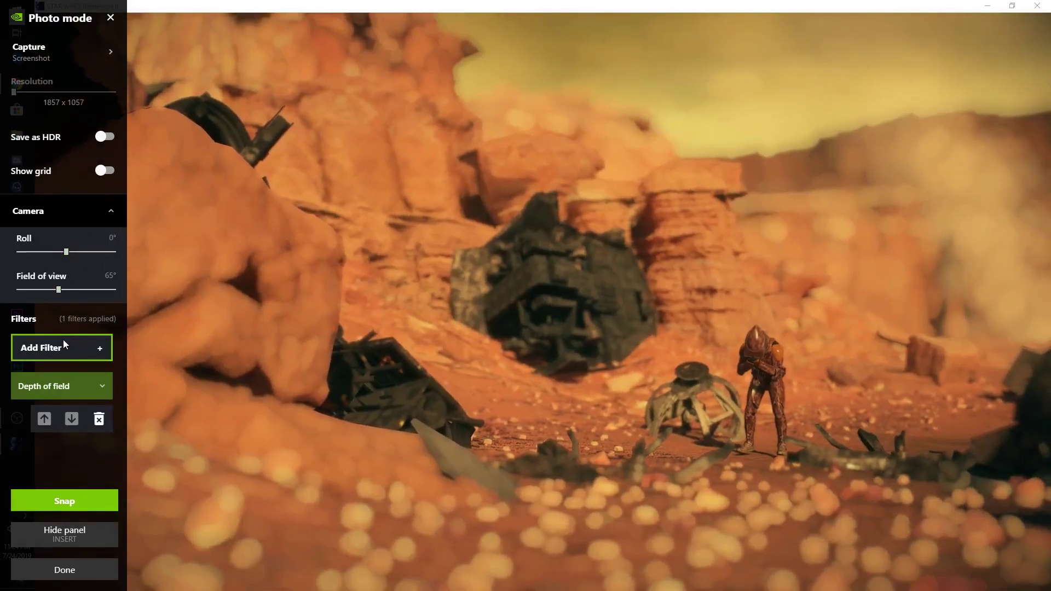
- Try a Details filter with 9% sharpen, 100% clarity and -100% HDR toning, and remove the filter
left_click(64, 342)
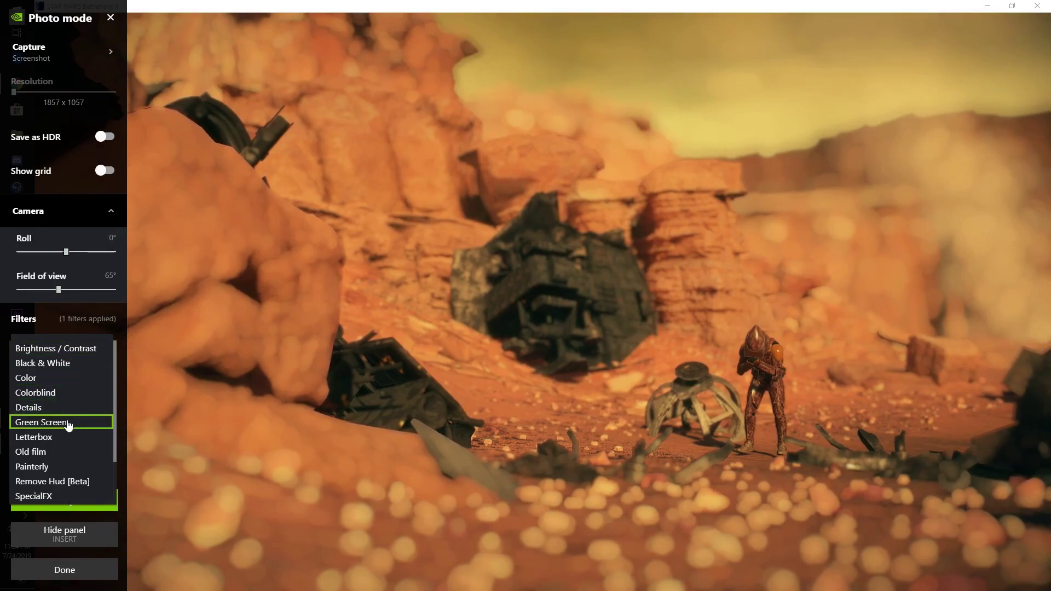
scroll(68, 427, "down", 2)
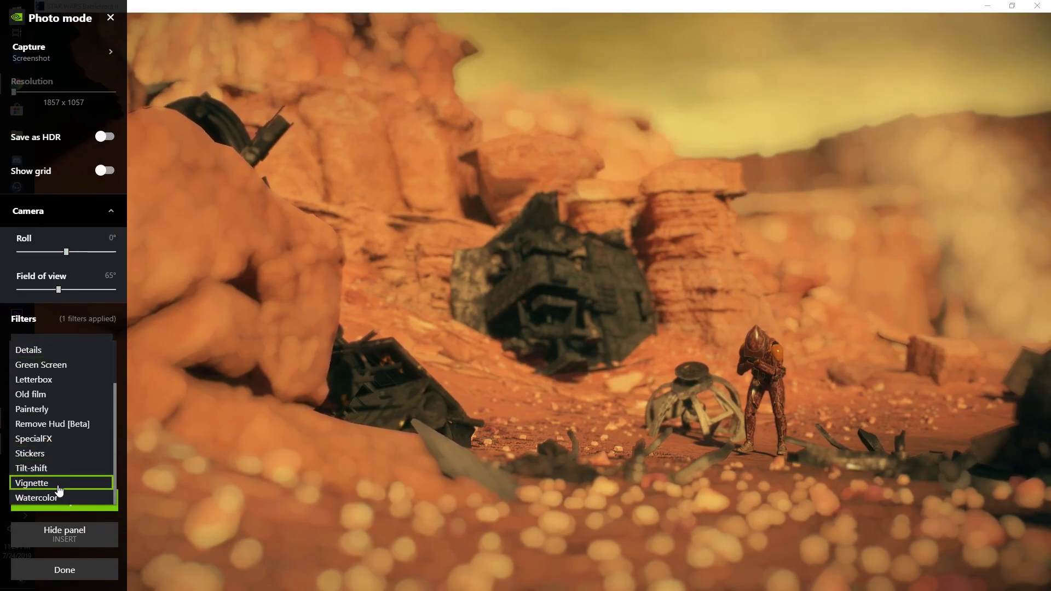
scroll(61, 401, "up", 2)
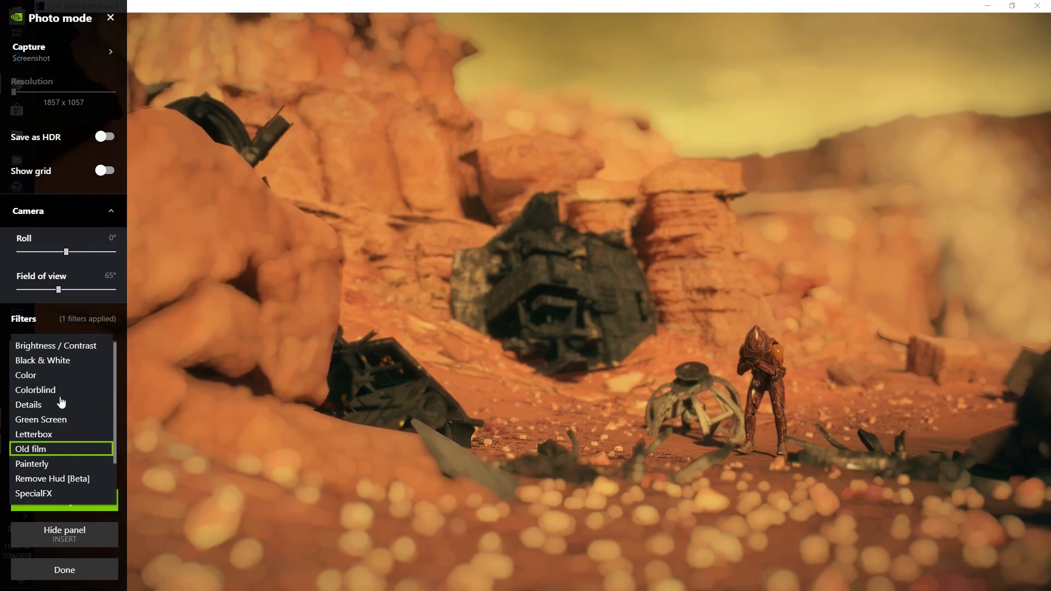
left_click(43, 408)
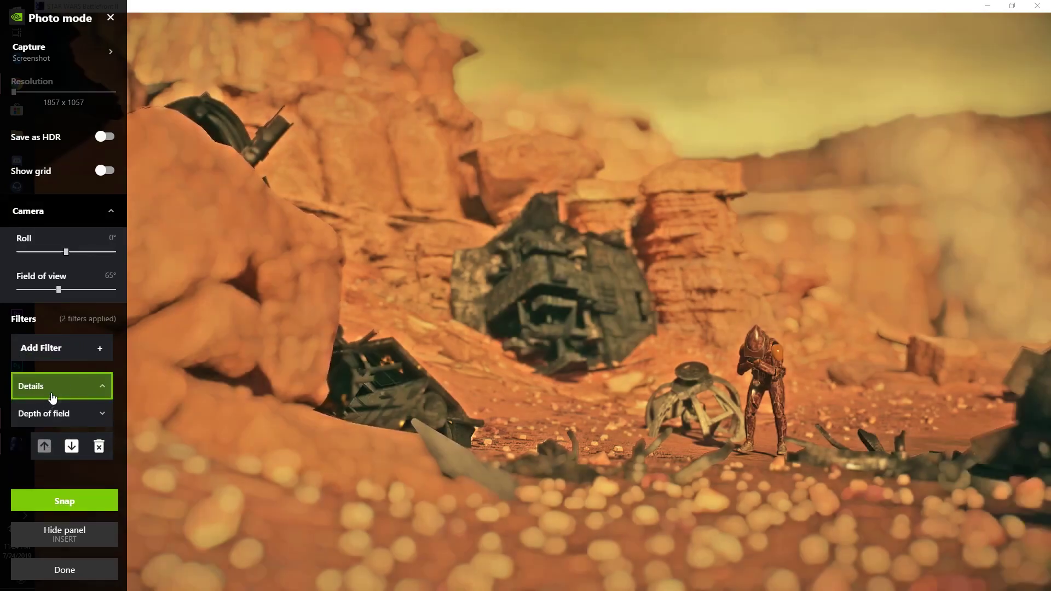
left_click(48, 387)
left_click_drag(61, 418, 29, 418)
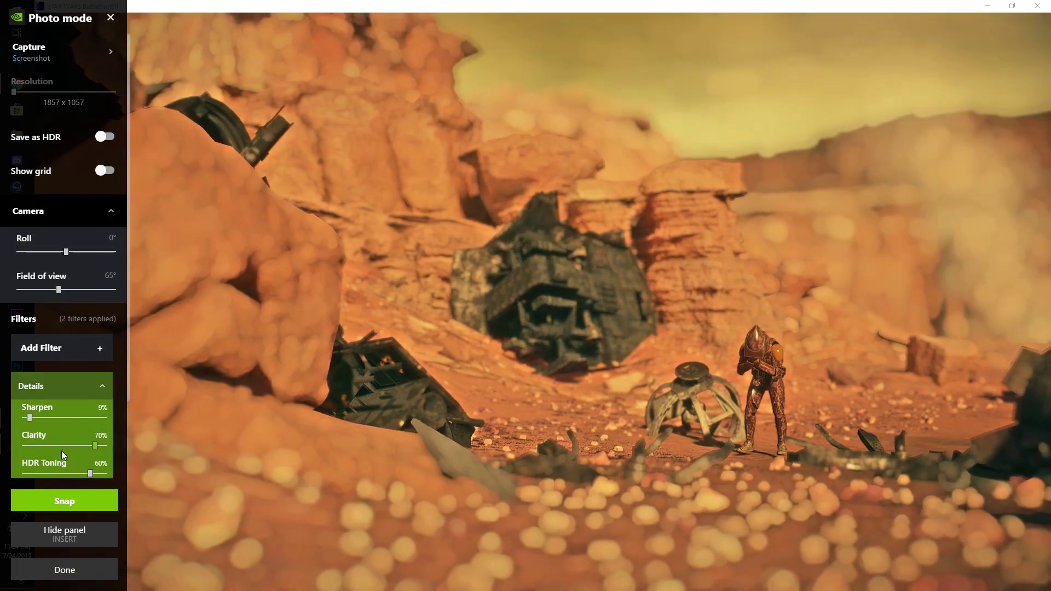
left_click_drag(95, 446, 167, 454)
scroll(96, 449, "down", 2)
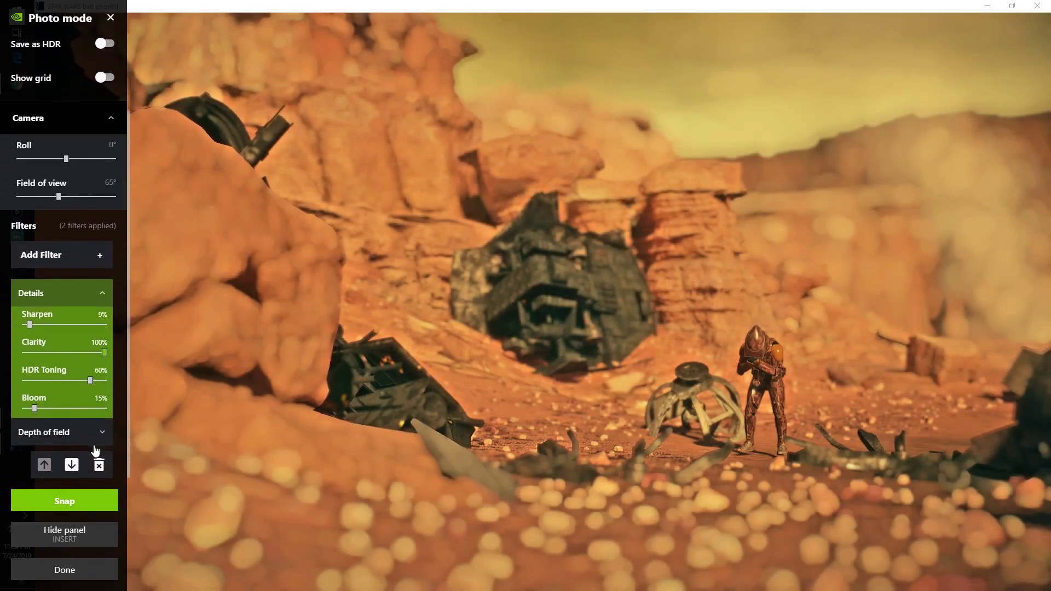
left_click_drag(74, 389, 8, 387)
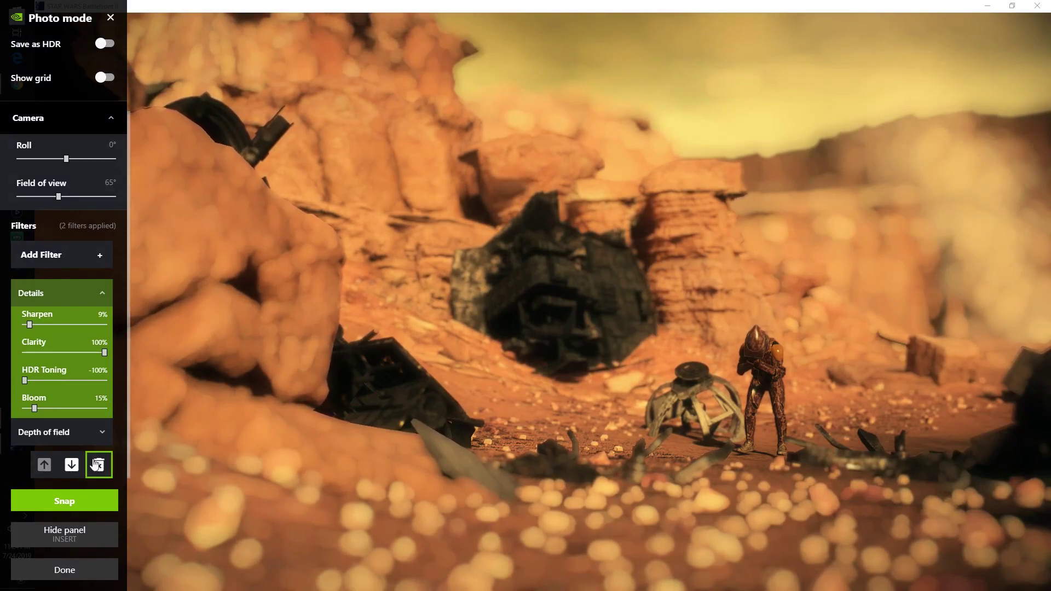
left_click(101, 295)
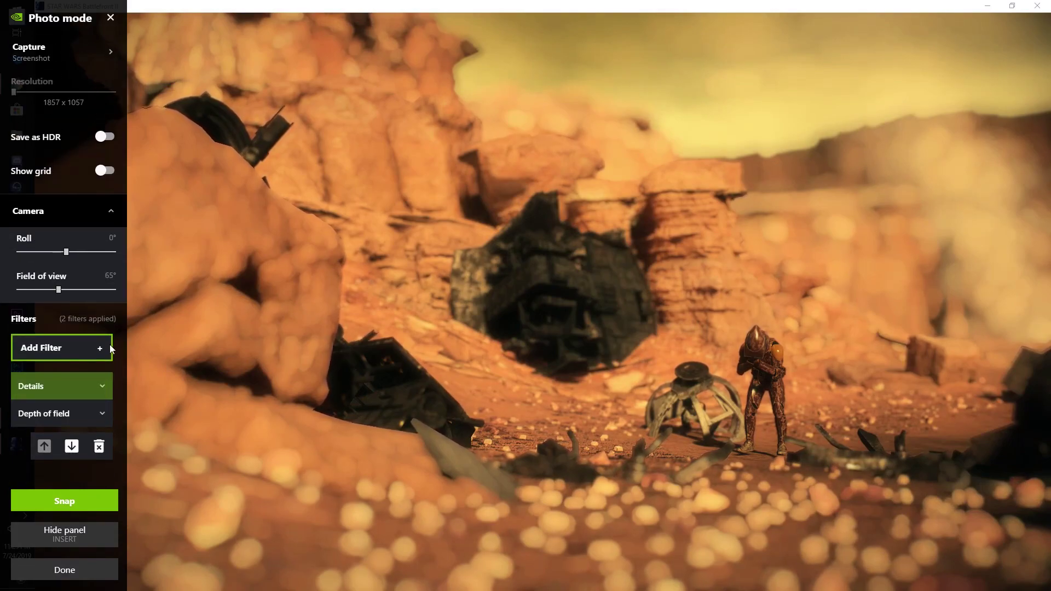
left_click(99, 446)
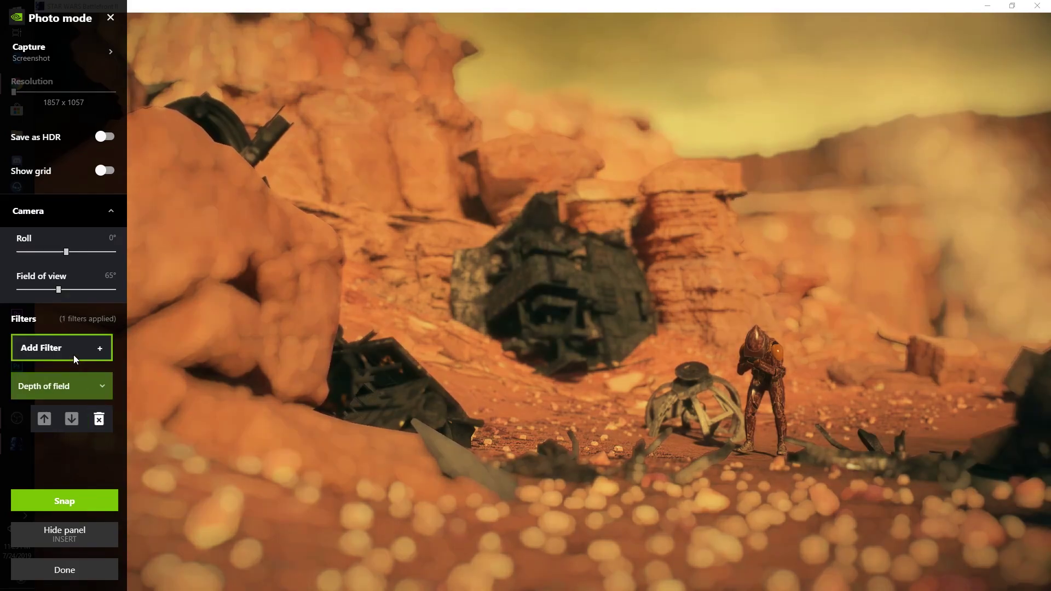
- Add a Green Screen filter with 53% focus depth and 0% background color, and capture a screenshot
left_click(79, 348)
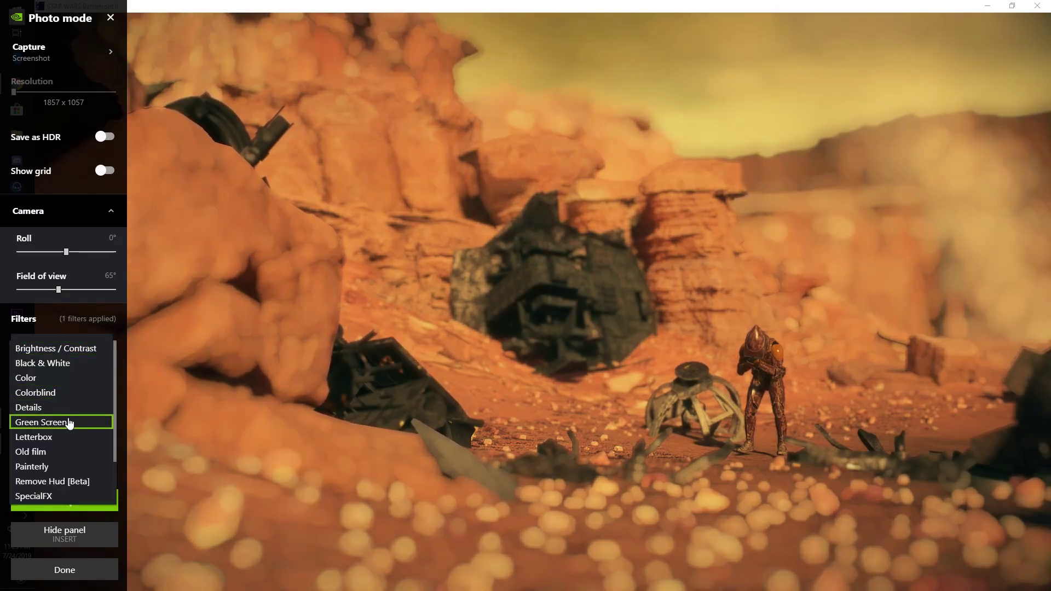
left_click(68, 423)
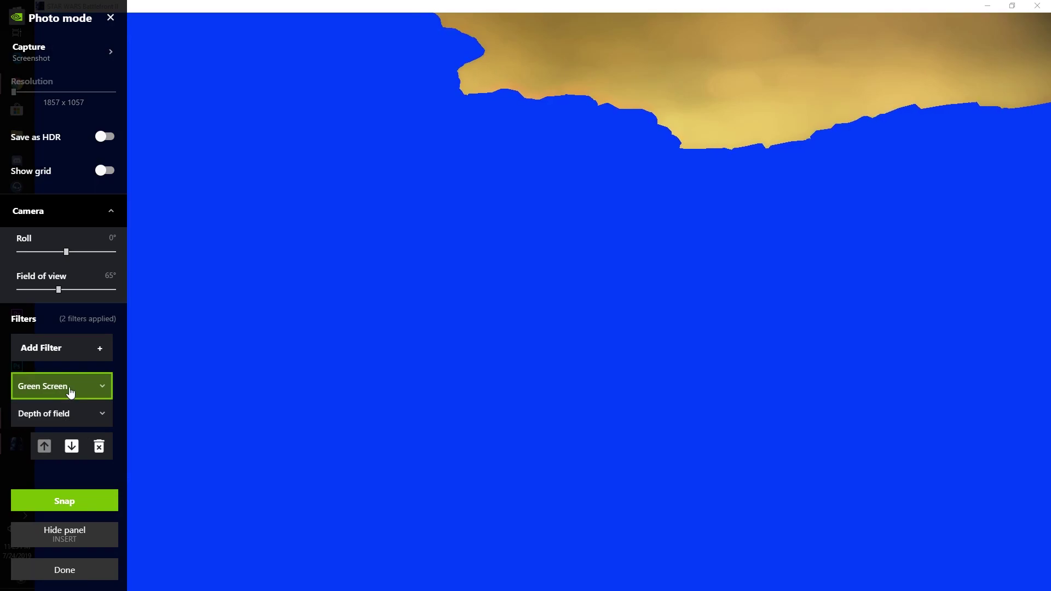
left_click(70, 392)
scroll(91, 447, "down", 2)
left_click(98, 408)
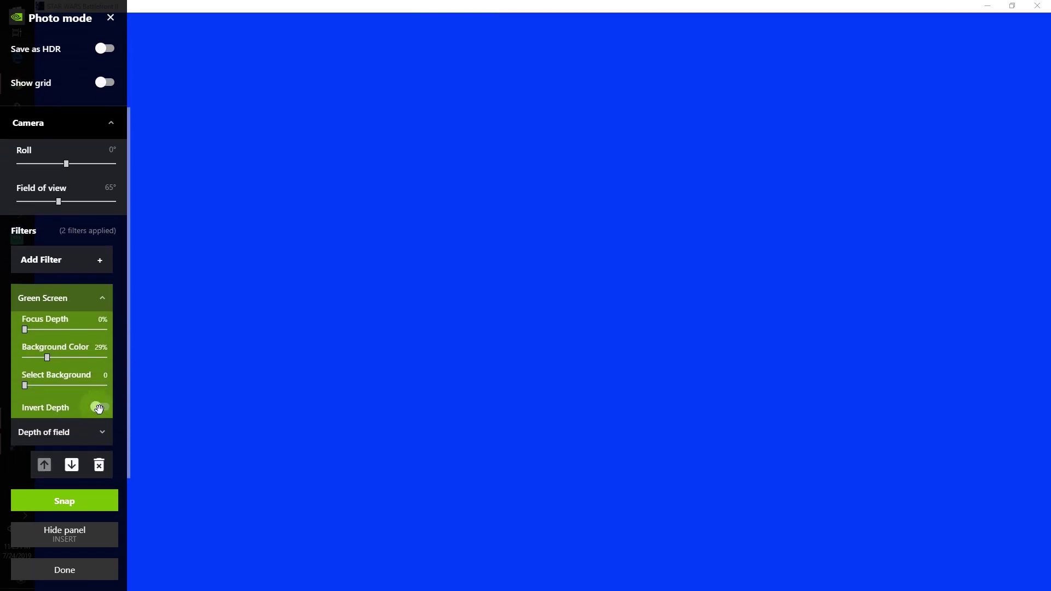
left_click_drag(42, 360, 69, 336)
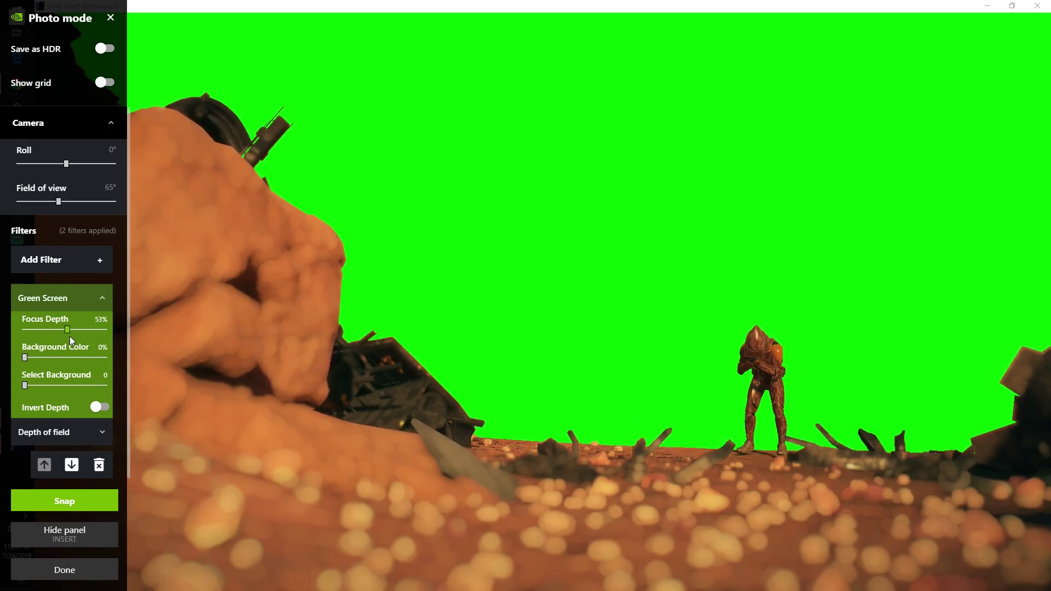
left_click(73, 500)
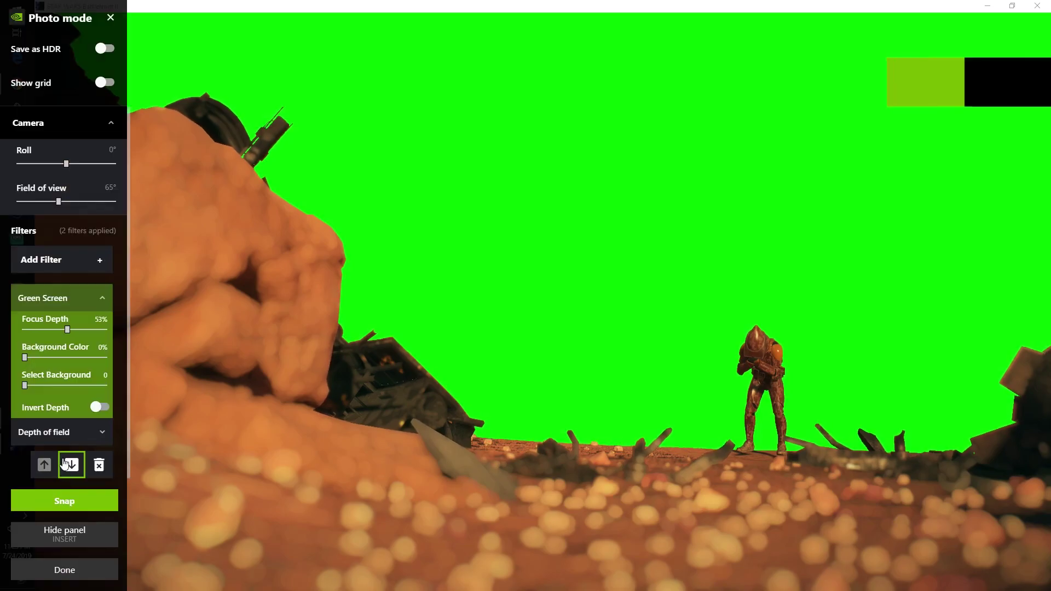
- Enable Invert Depth on the Green Screen filter, set its focus depth to 2% and capture a screenshot
left_click(94, 408)
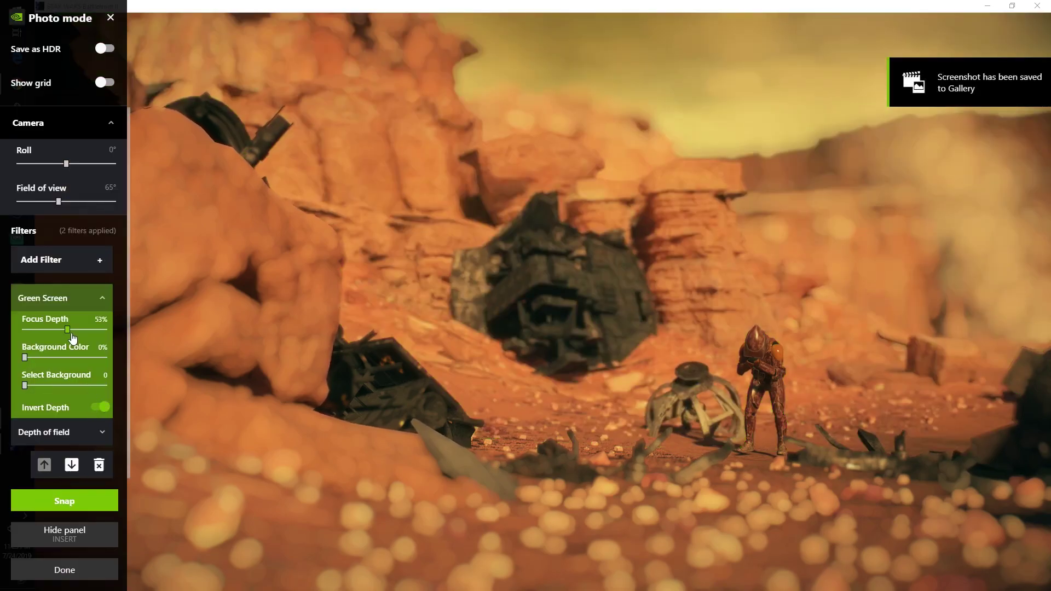
left_click_drag(73, 335, 25, 333)
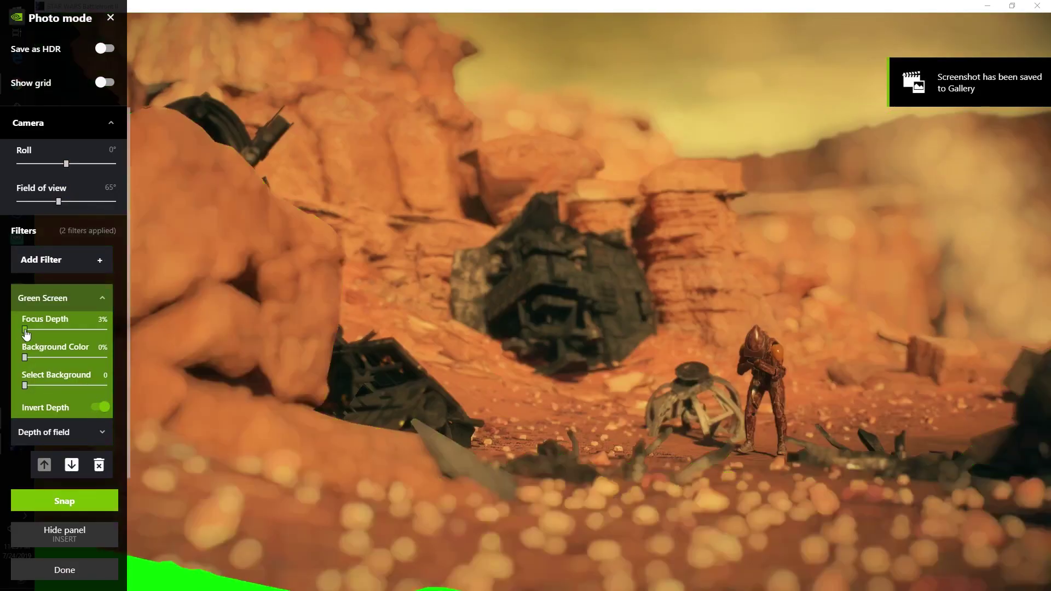
key("Left")
key("Left")
key("Left")
key("Right")
key("Right")
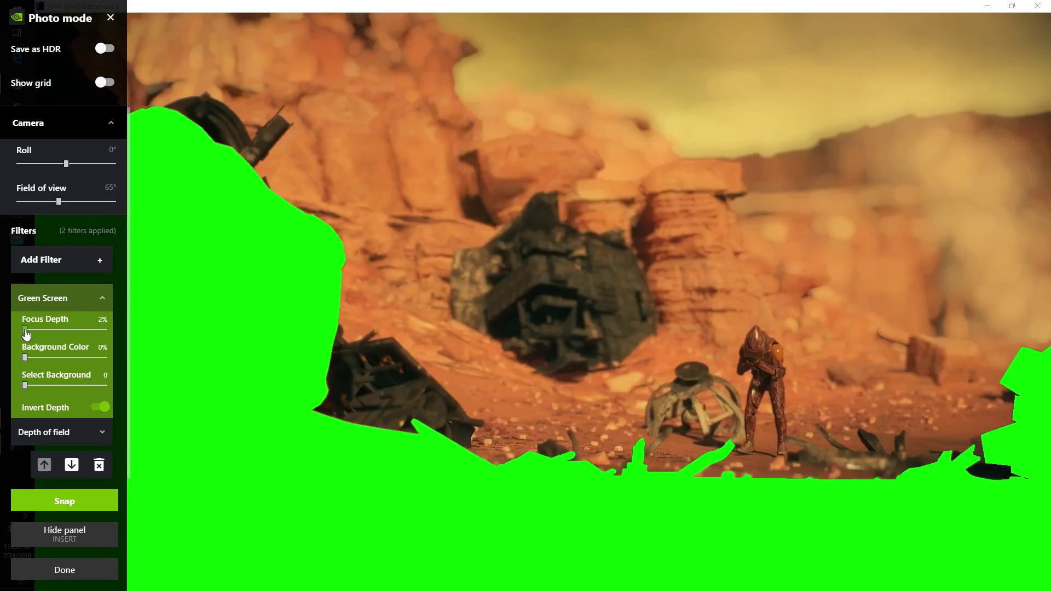
left_click_drag(27, 333, 27, 333)
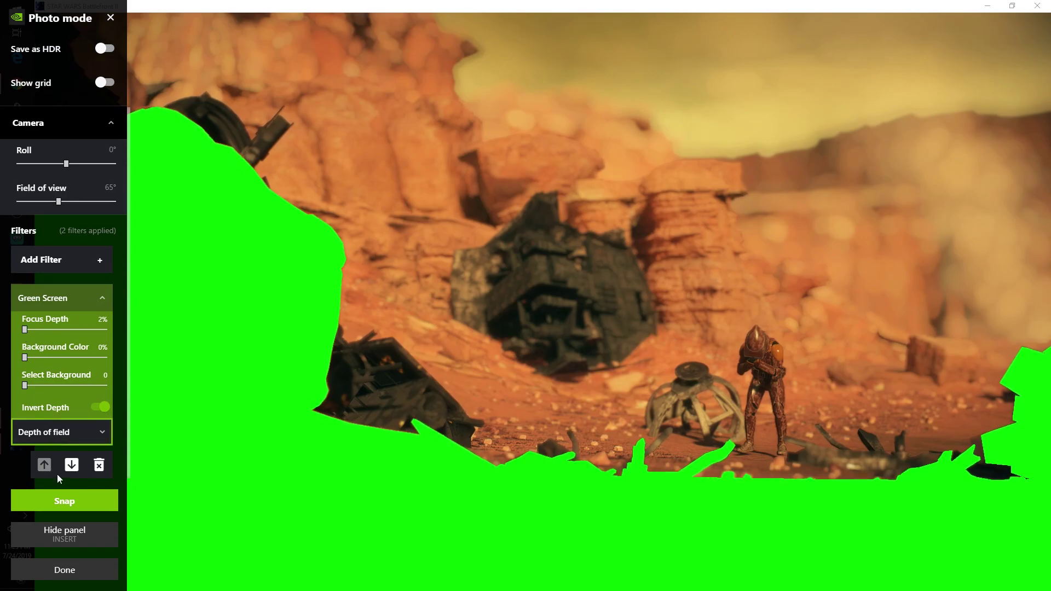
left_click(60, 506)
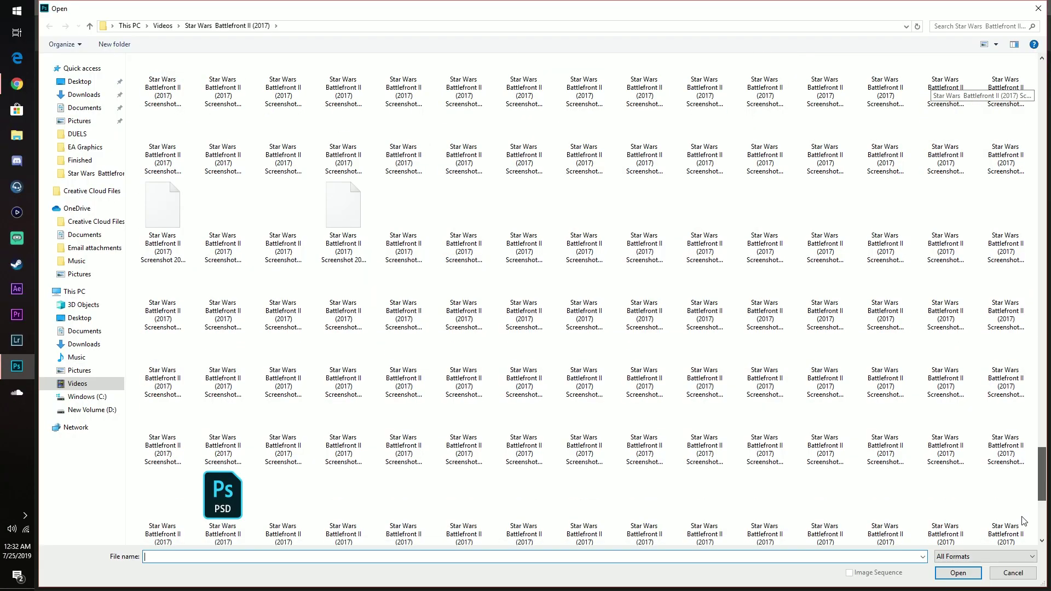
- Switch to Photoshop and open the 2019.07.24 screenshots 23.24.16.53.png and 23.24.24.07.png from the Star Wars Battlefront II (2017) folder
scroll(1026, 535, "down", 2)
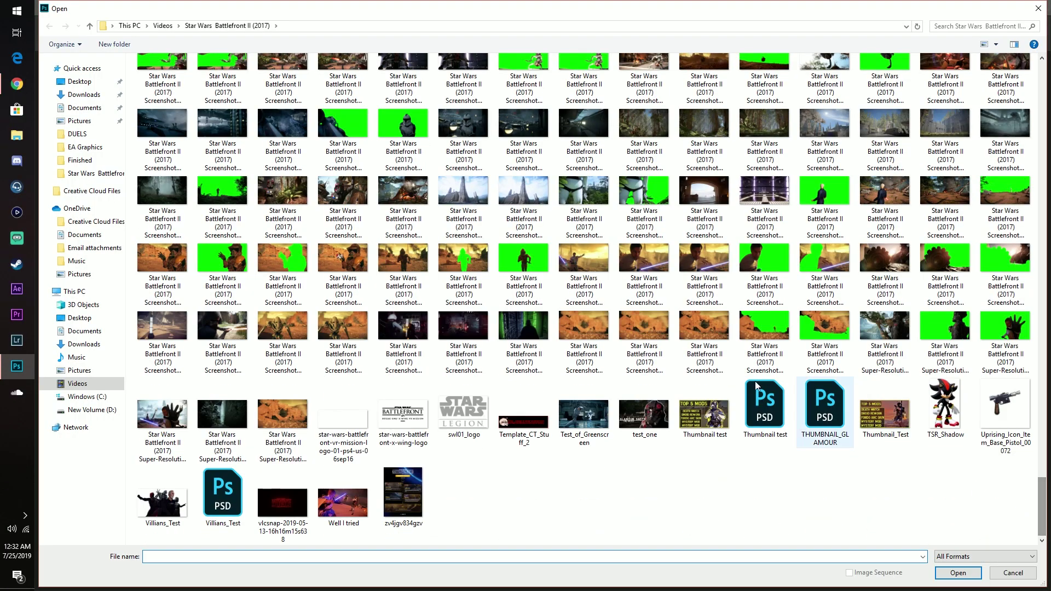
double_click(655, 343)
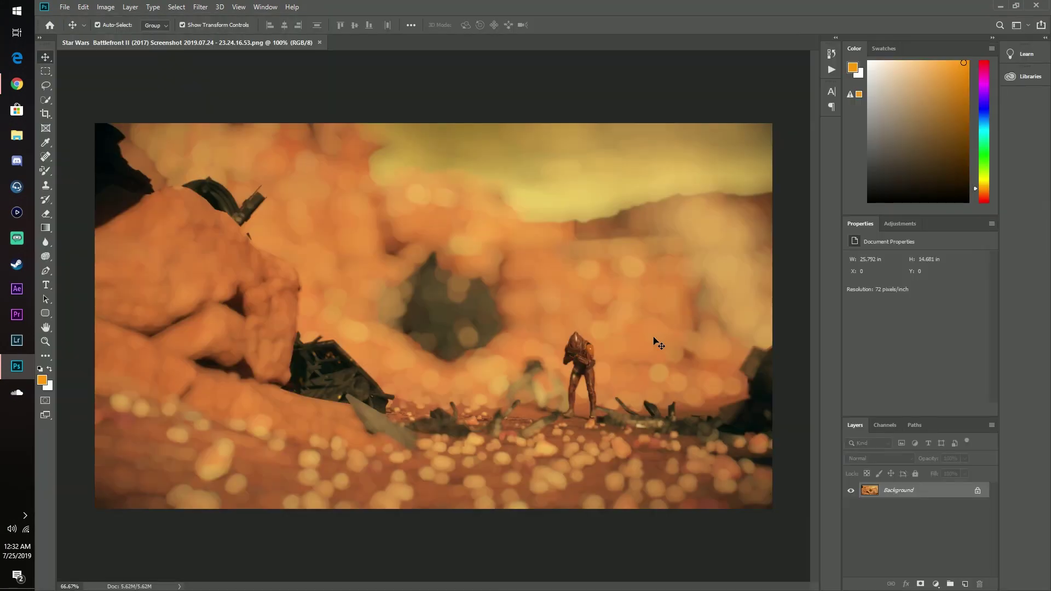
left_click(65, 6)
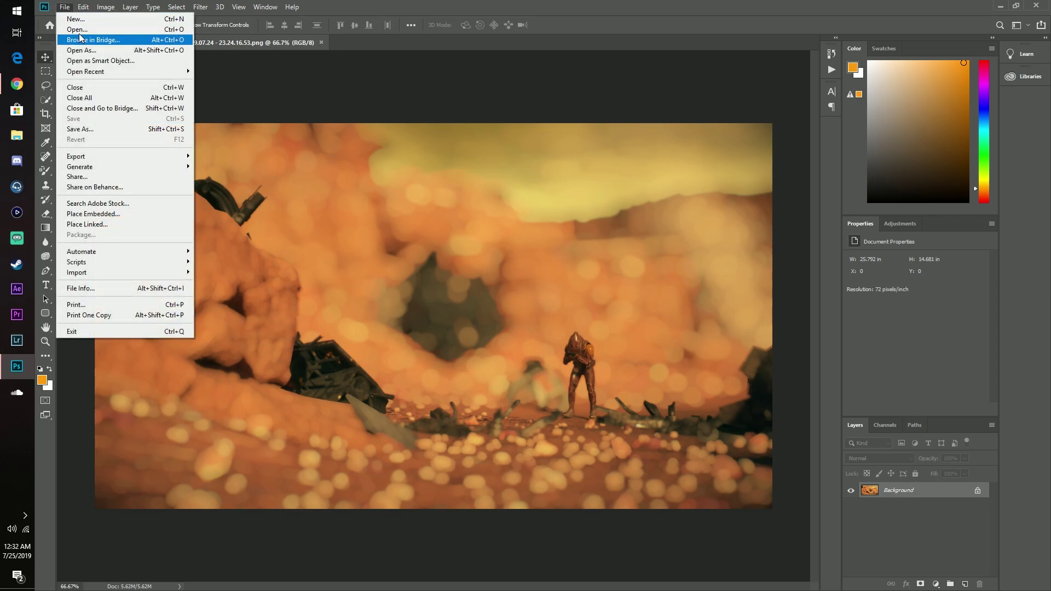
left_click(74, 28)
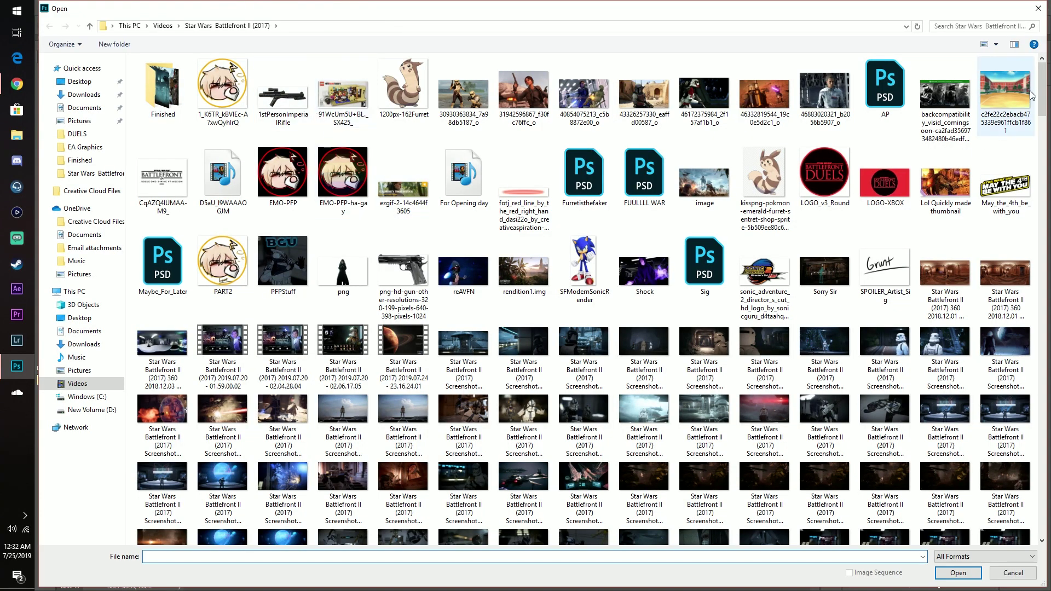
left_click_drag(1042, 94, 1010, 509)
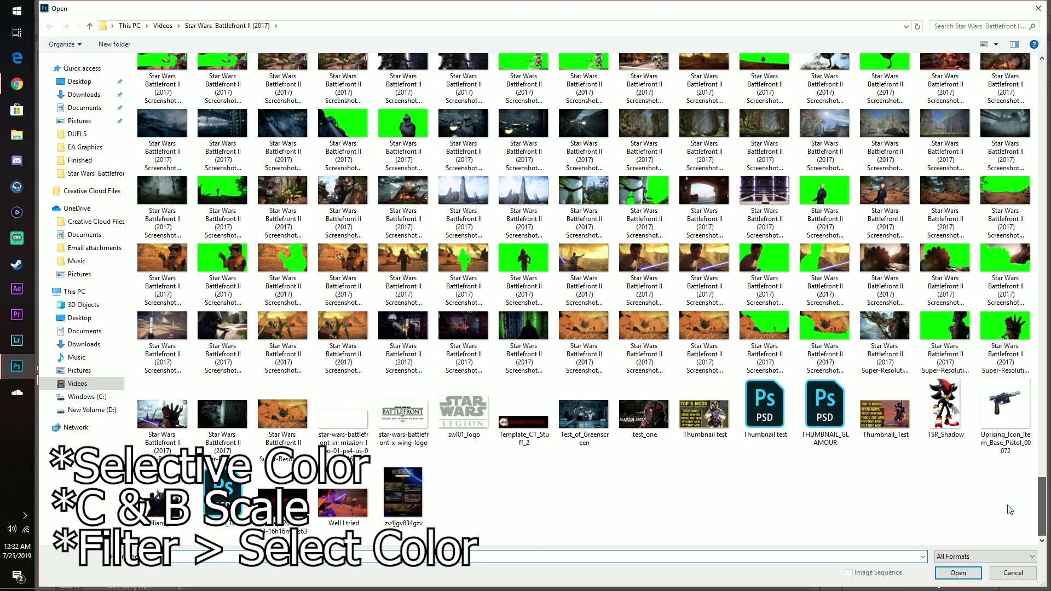
double_click(718, 344)
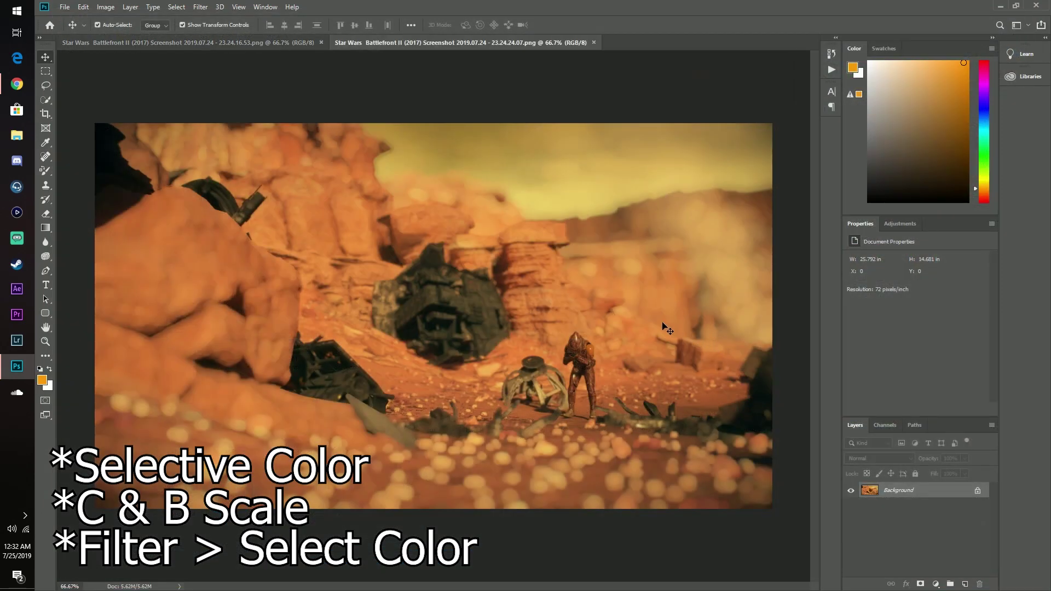
- Place the green-background screenshot 23.25.27.37 as an embedded layer at full size over the 23.24.24.07.png image
left_click(65, 7)
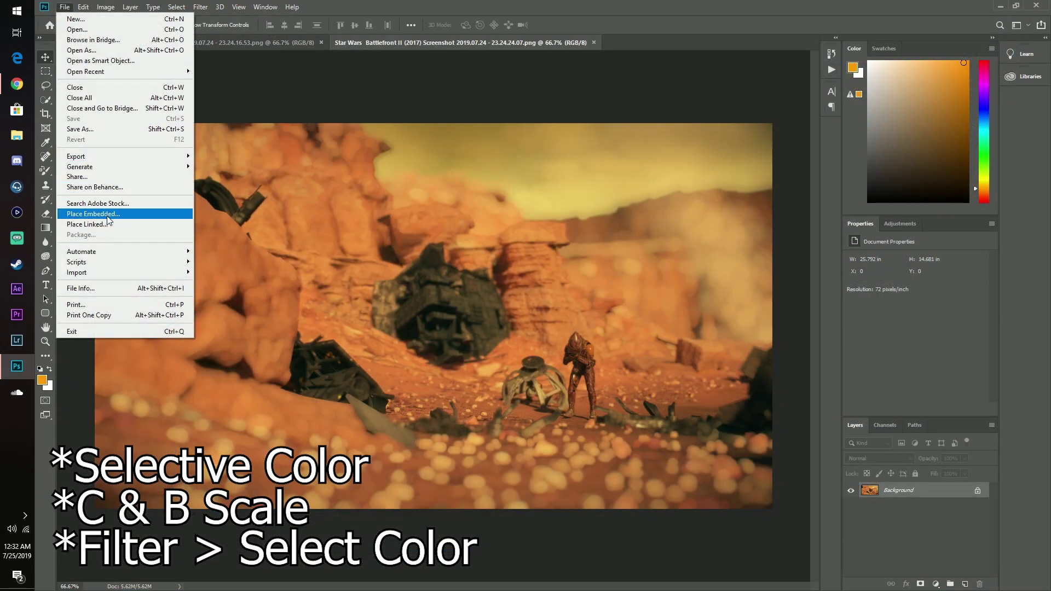
left_click(88, 213)
left_click_drag(1045, 89, 1043, 508)
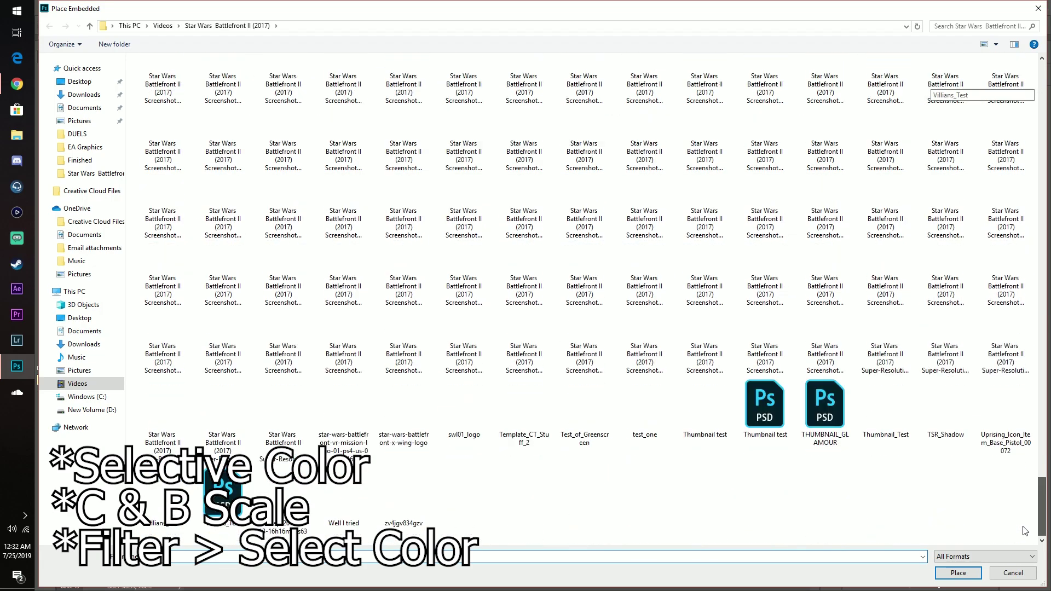
left_click(771, 326)
double_click(772, 326)
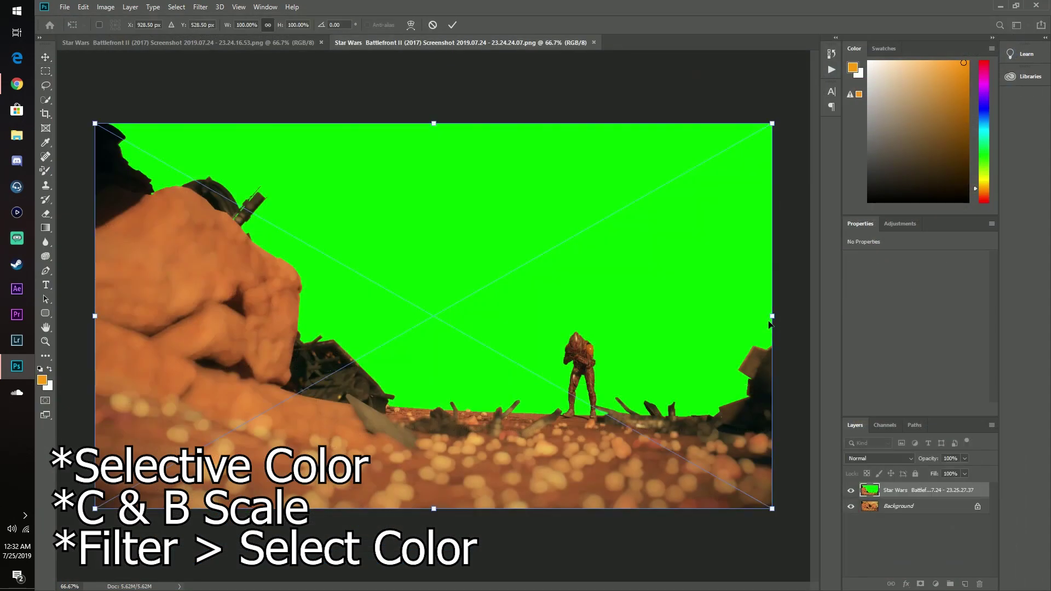
left_click(104, 7)
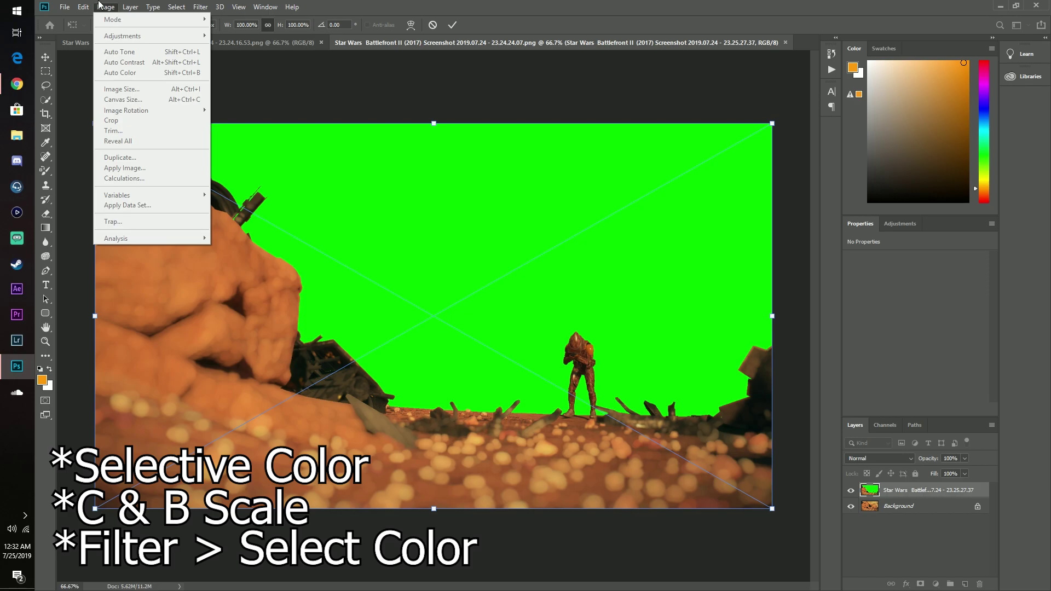
left_click(392, 221)
key("Return")
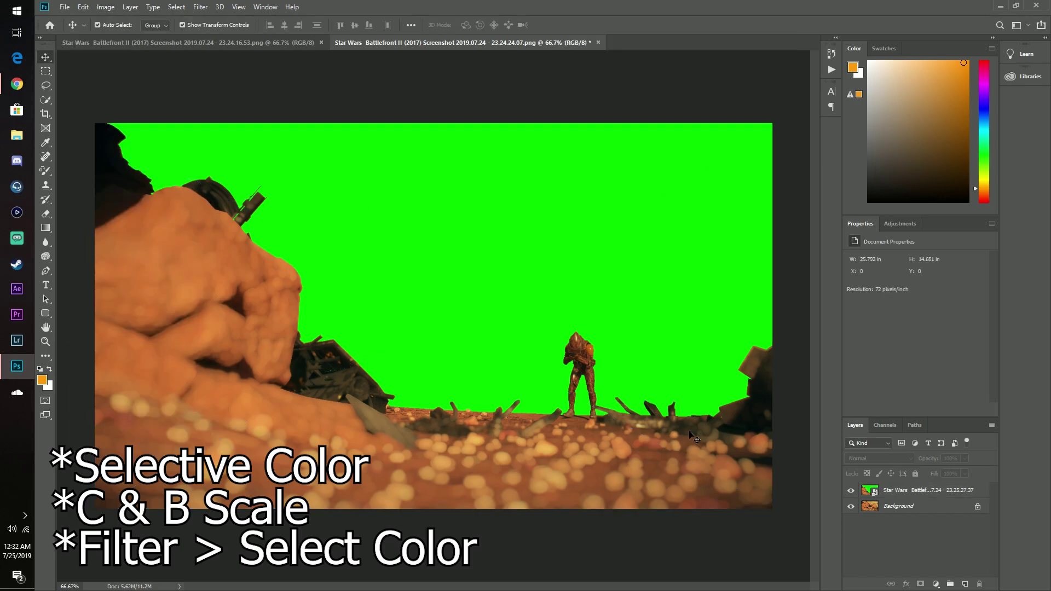
- Place the green-foreground screenshot 23.25.46.74 as an embedded layer at full size above the 23.25.27.37 layer
left_click(64, 7)
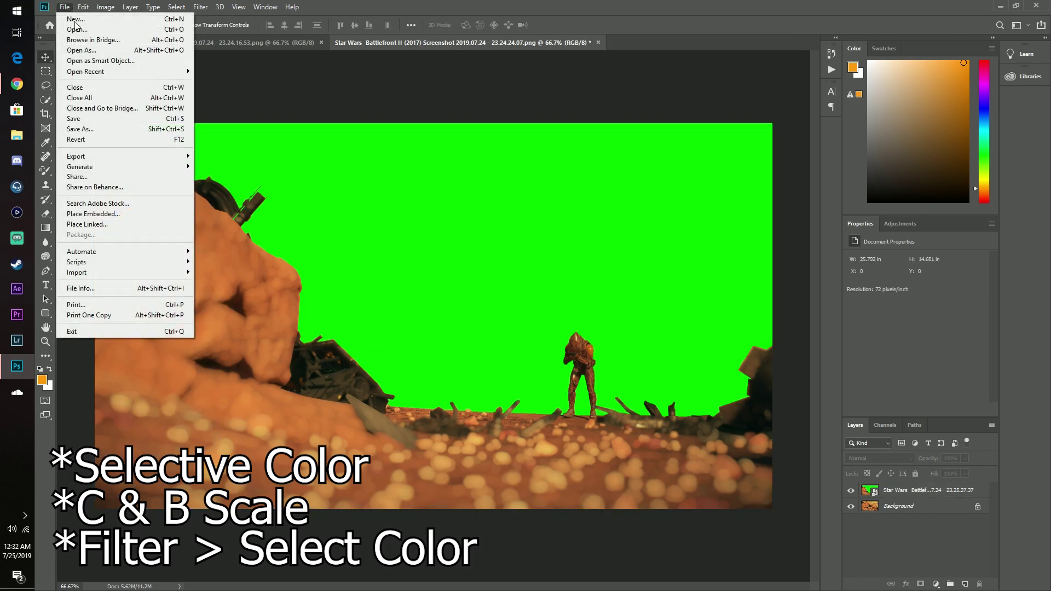
left_click(91, 214)
left_click_drag(1042, 110, 1017, 543)
double_click(839, 329)
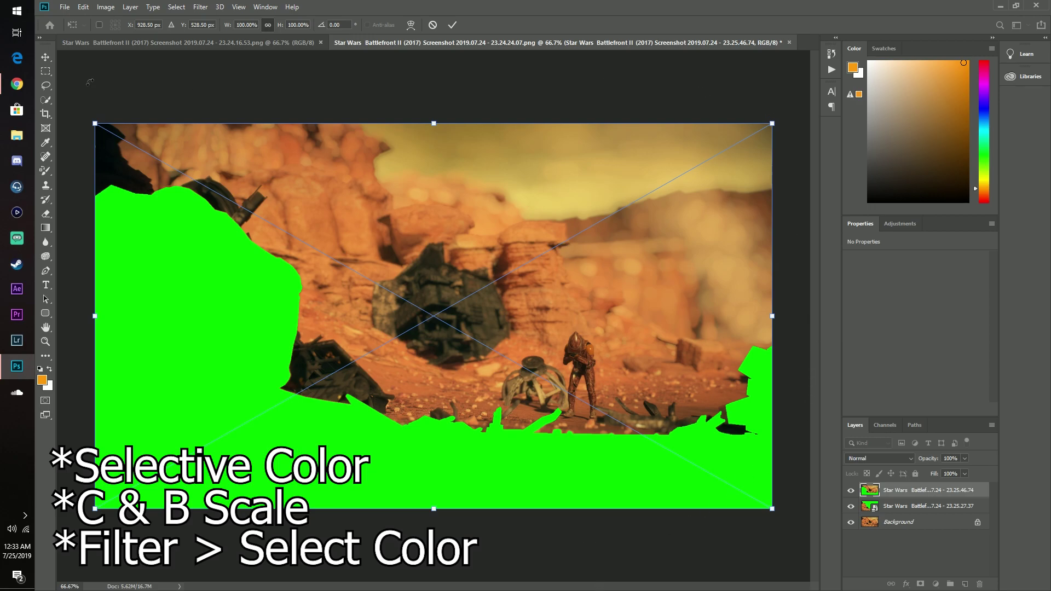
left_click(46, 58)
left_click(150, 83)
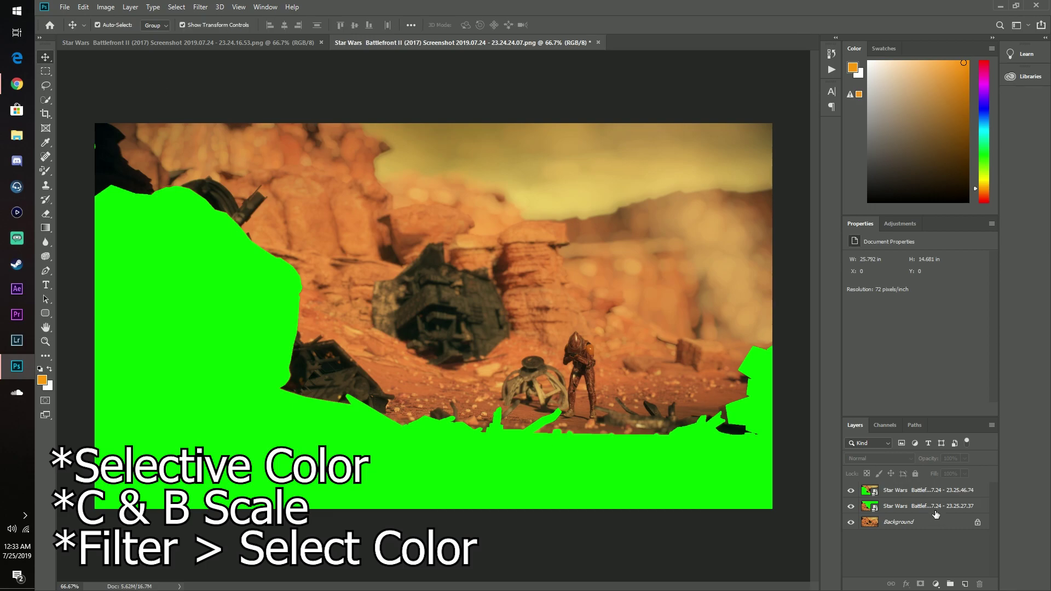
- Rasterize the embedded 23.25.27.37 and 23.25.46.74 layers
right_click(935, 513)
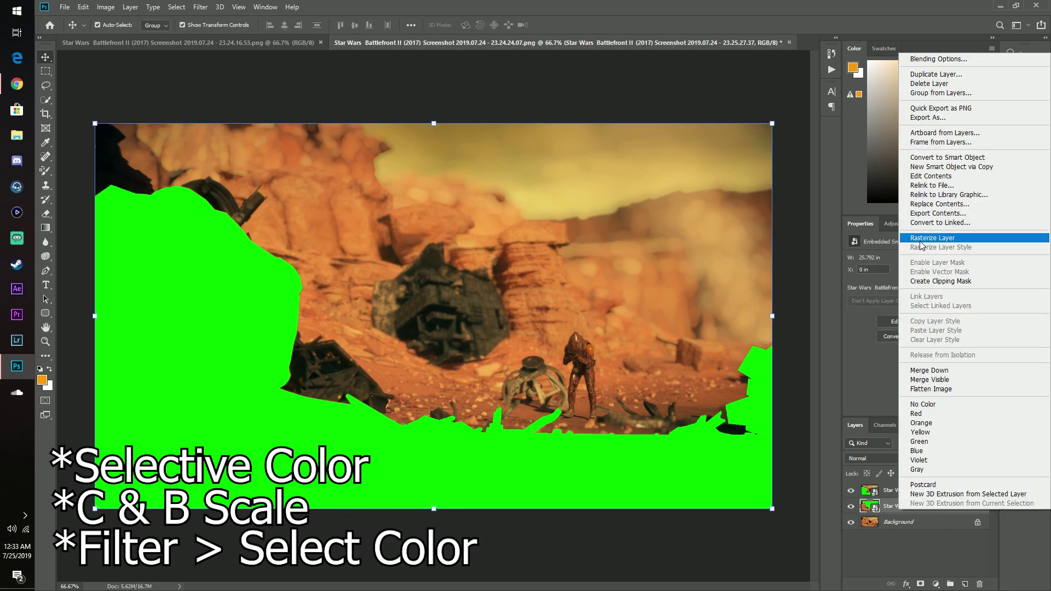
left_click(921, 239)
right_click(888, 493)
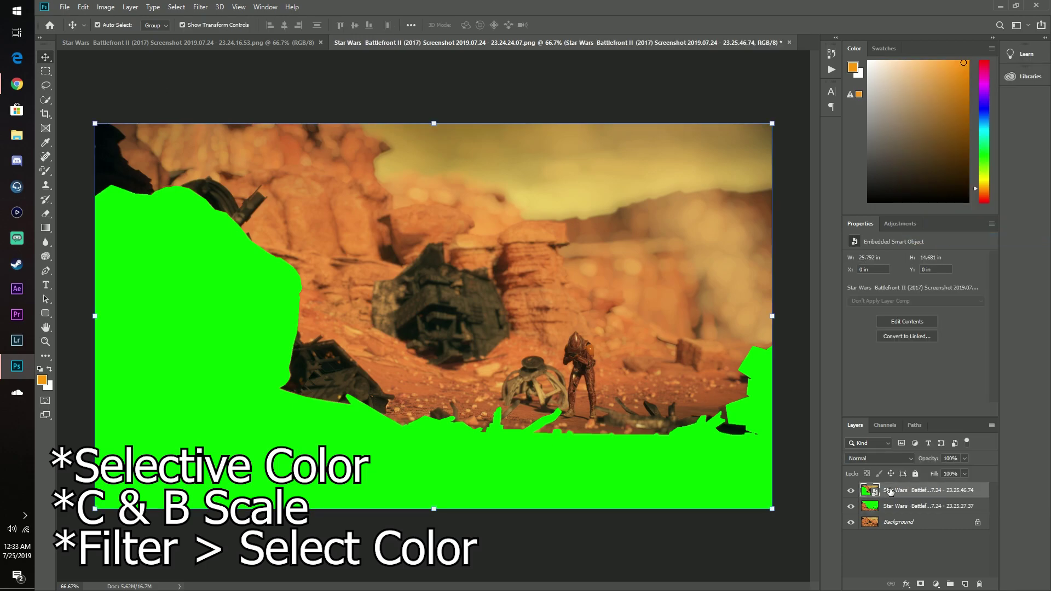
left_click(940, 217)
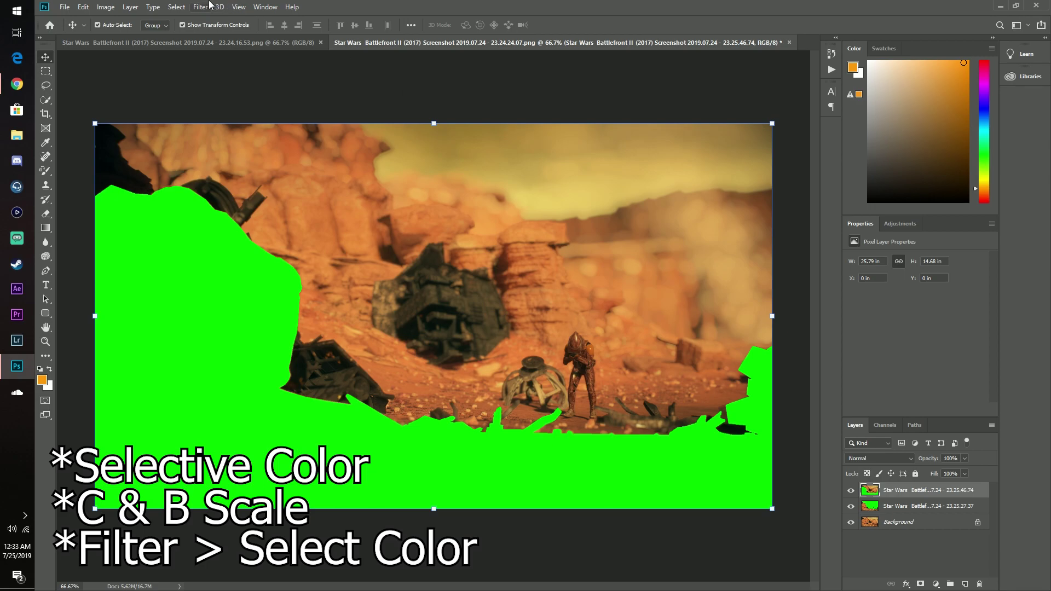
- Select the green on the 23.25.46.74 layer by Color Range at fuzziness 200, delete it and clear the selection
left_click(176, 7)
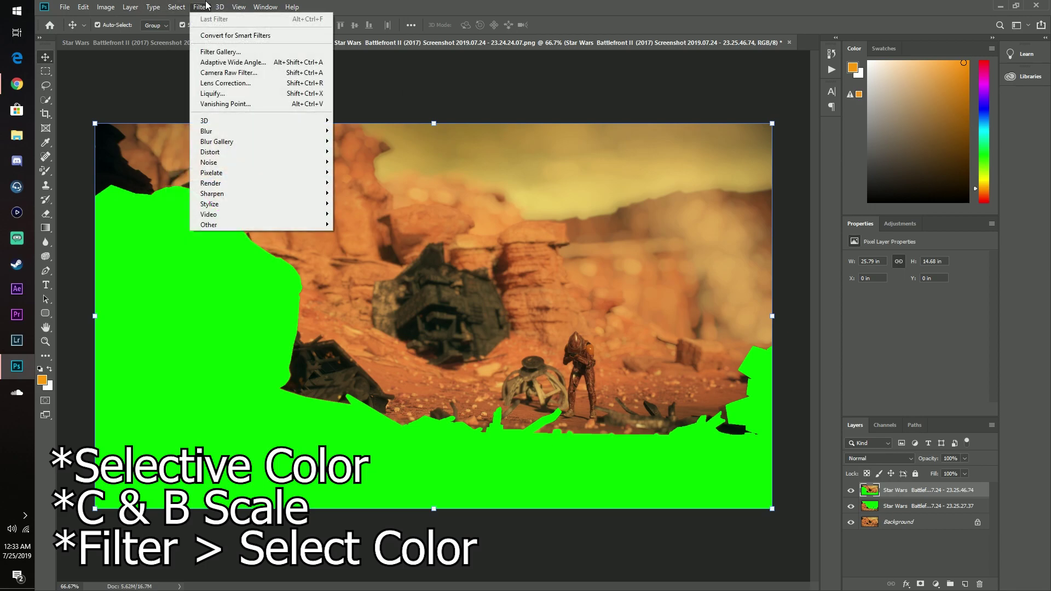
left_click(198, 114)
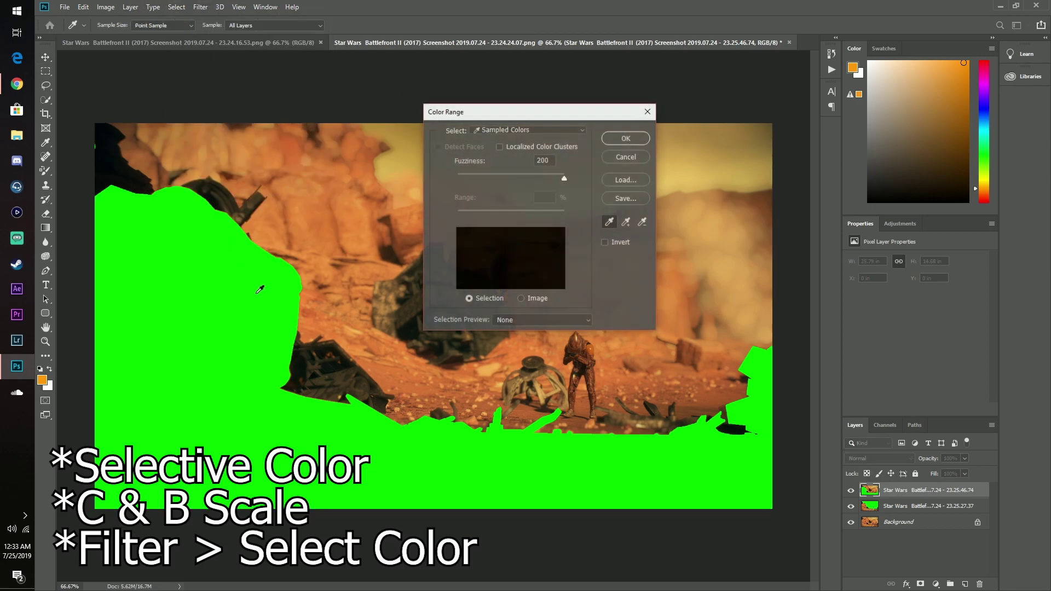
left_click(265, 298)
key("v")
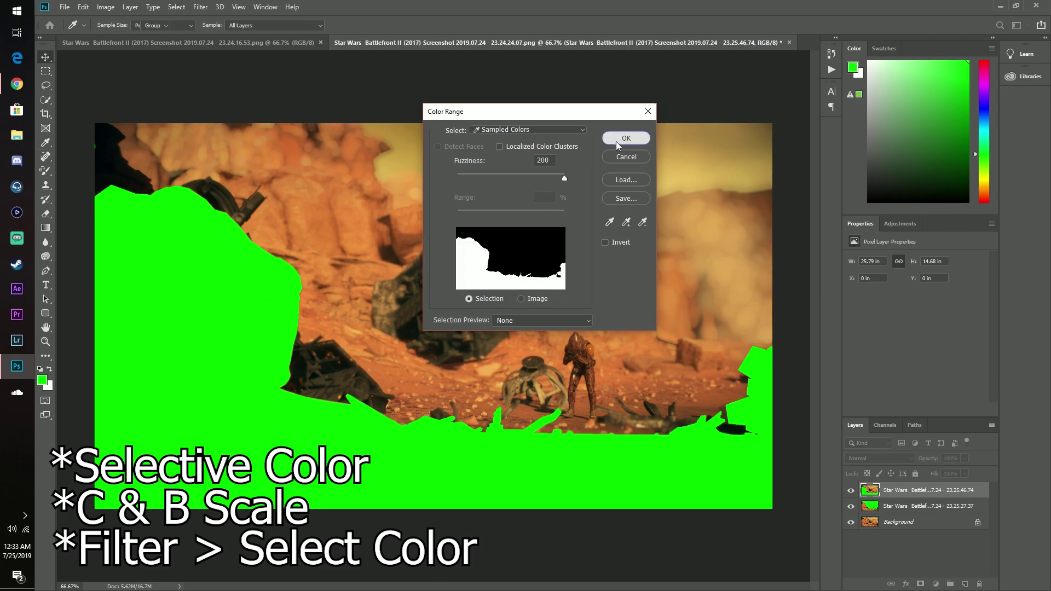
left_click(616, 141)
key("Delete")
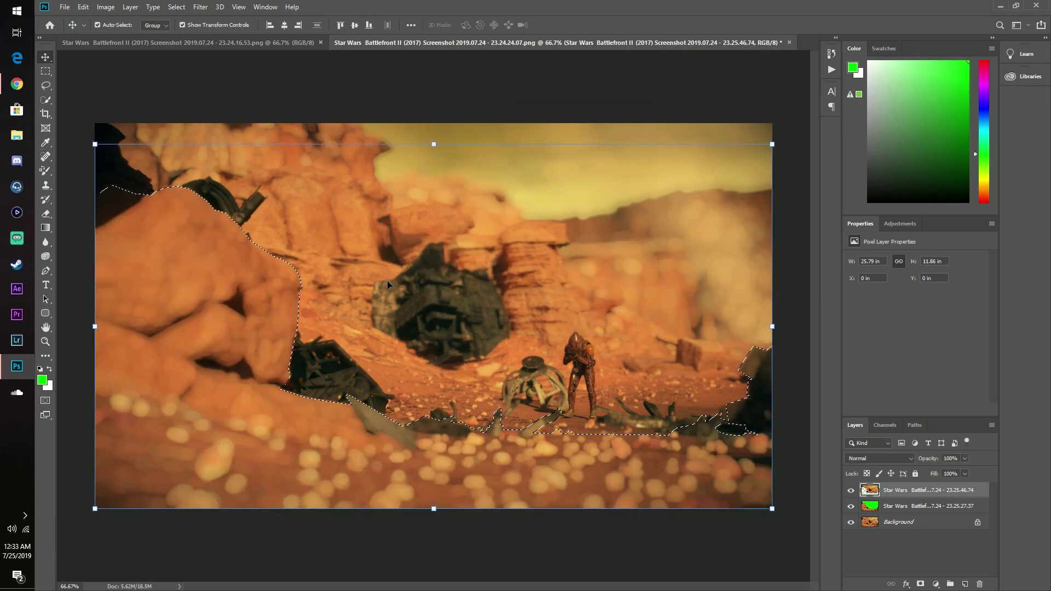
key("m")
key("ctrl+d")
- With the 23.25.46.74 layer temporarily hidden, delete the Color Range green from the 23.25.27.37 layer and deselect
left_click(851, 491)
left_click(871, 509)
left_click(177, 7)
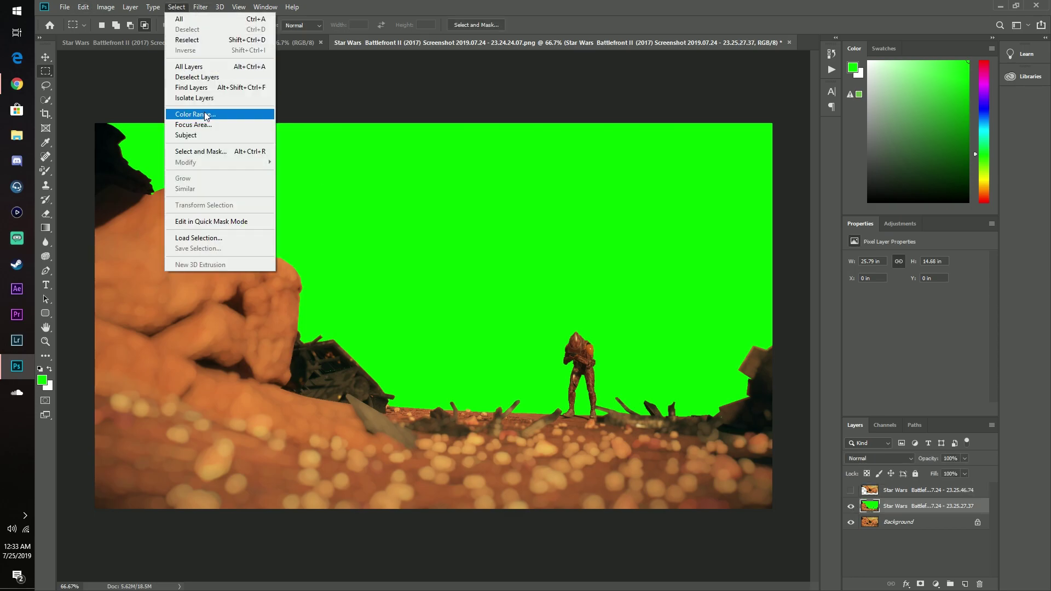
left_click(201, 113)
left_click(615, 141)
key("Delete")
key("ctrl+d")
left_click(851, 491)
- Add a Brightness/Contrast adjustment layer above the 23.25.46.74 layer and tune both sliders for a more contrasty image
left_click(870, 489)
left_click(900, 224)
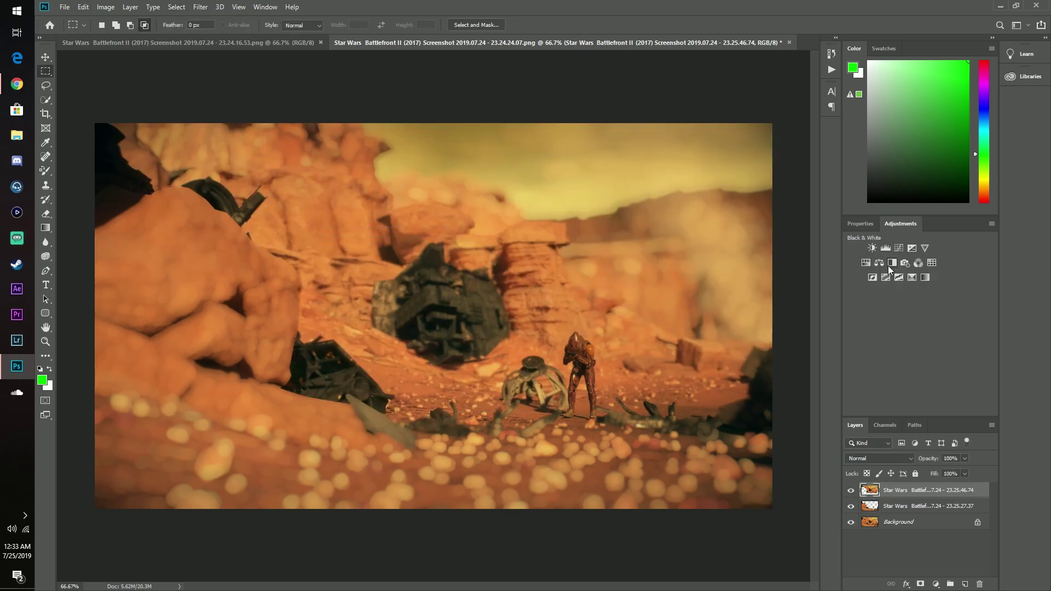
left_click(871, 248)
left_click_drag(915, 289, 931, 289)
mouse_move(915, 310)
left_mouse_down()
mouse_move(978, 309)
mouse_move(935, 309)
left_mouse_up()
left_click_drag(931, 289, 895, 309)
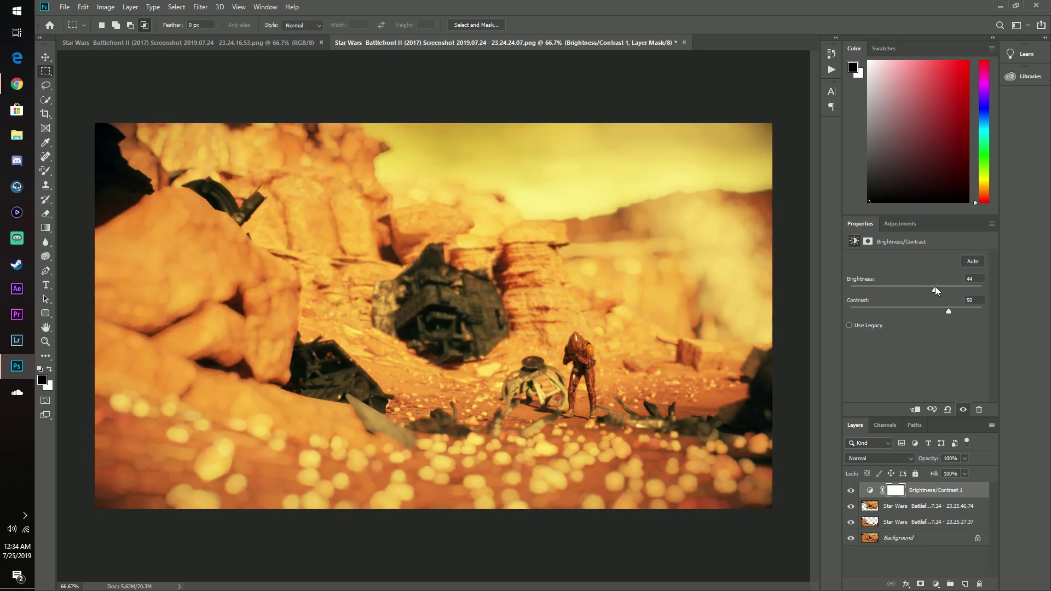
- Add a Selective Color adjustment layer and set the Reds to cyan -1, magenta -6 and yellow -1, adjusting black slightly
left_click(900, 223)
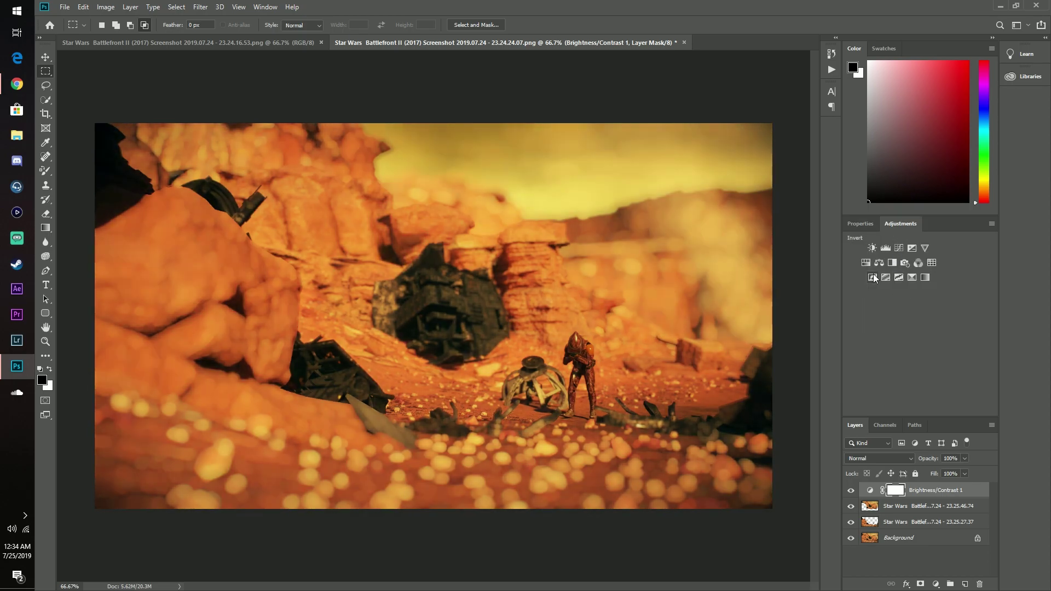
left_click(906, 275)
left_click(908, 292)
left_click_drag(919, 311, 911, 314)
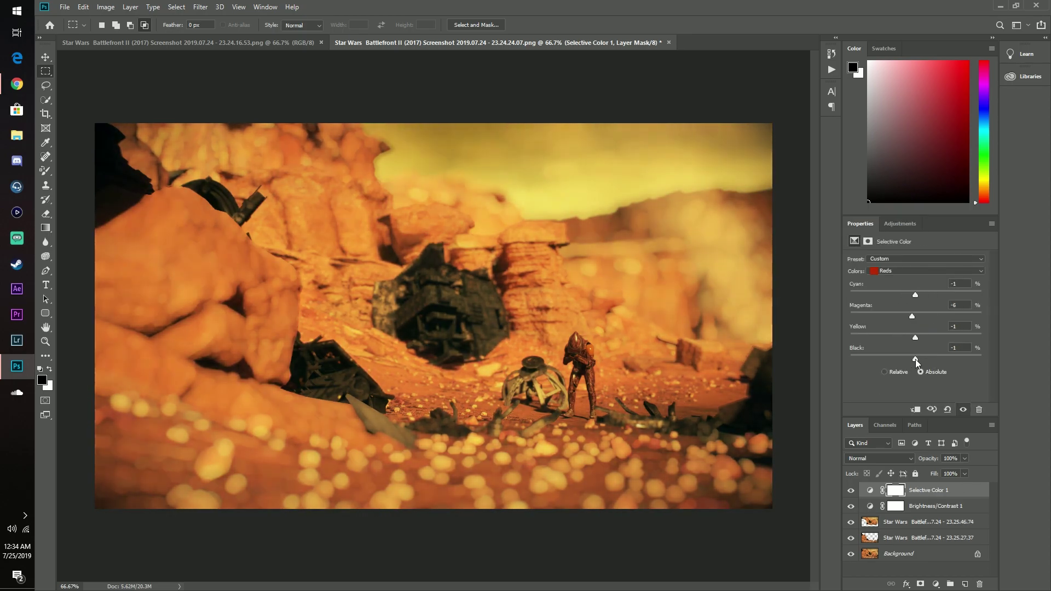
- Set the Selective Color Blacks to cyan +27, magenta +6 and yellow +8
left_click(925, 271)
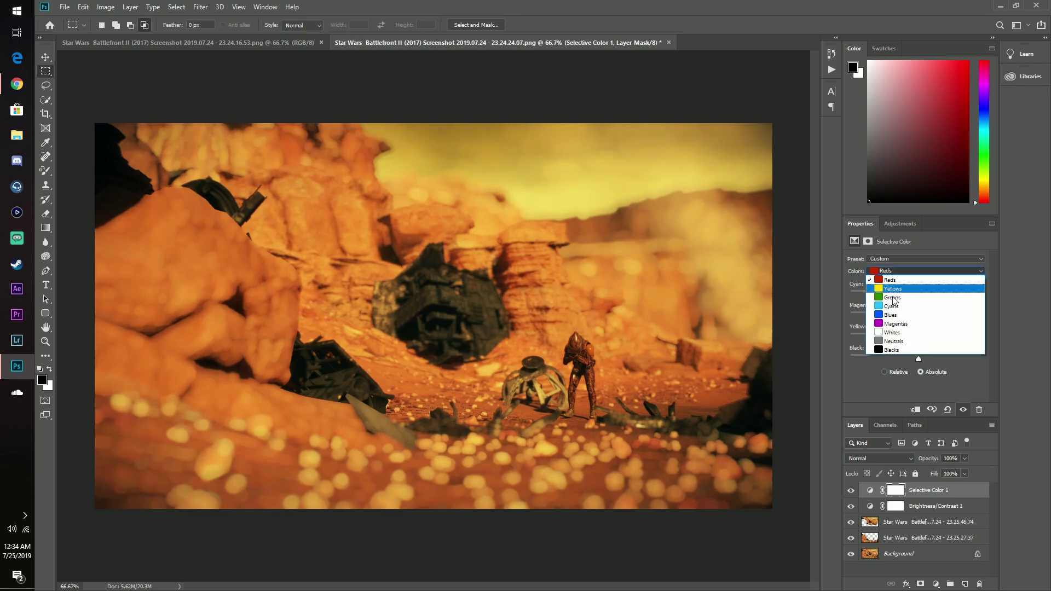
left_click(889, 349)
left_click_drag(915, 294, 920, 316)
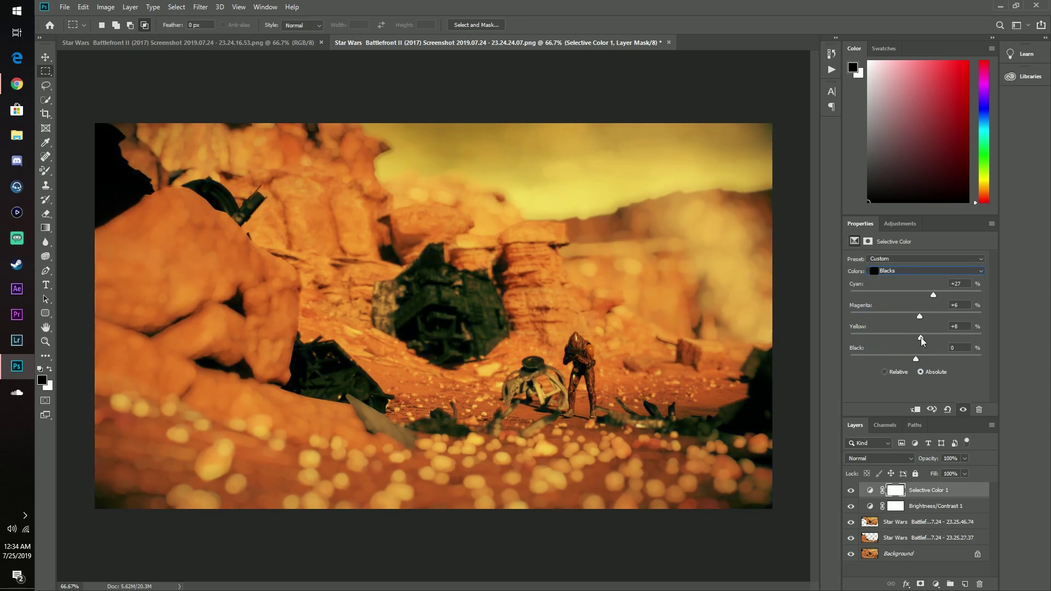
mouse_move(916, 359)
left_mouse_down()
mouse_move(934, 355)
mouse_move(914, 358)
left_mouse_up()
- Adjust the Selective Color Whites slightly and set the Yellows to cyan +1, magenta -3, yellow -12 and black +16
left_click(909, 270)
left_click(898, 333)
mouse_move(916, 294)
left_mouse_down()
mouse_move(886, 295)
mouse_move(915, 295)
left_mouse_up()
left_click(926, 271)
left_click(922, 288)
left_click_drag(916, 316, 925, 352)
left_click(930, 494)
- Crop the image to a wide cinematic frame of about 25.25 × 8.9 in around the rocks and soldier
left_click(46, 114)
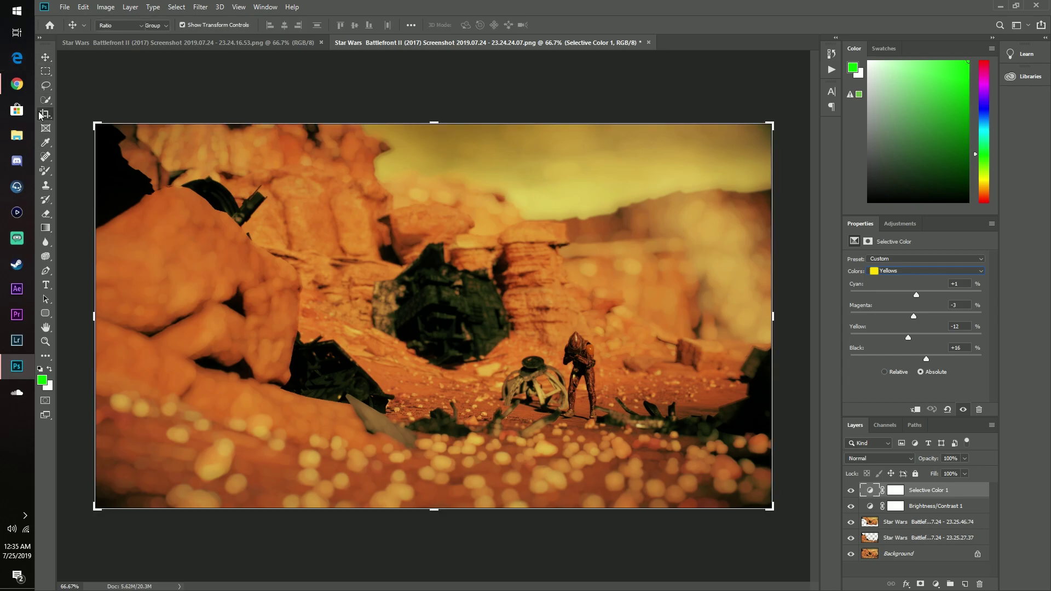
left_click_drag(94, 318, 102, 324)
left_click_drag(433, 510, 434, 475)
left_click_drag(434, 160, 435, 238)
key("Return")
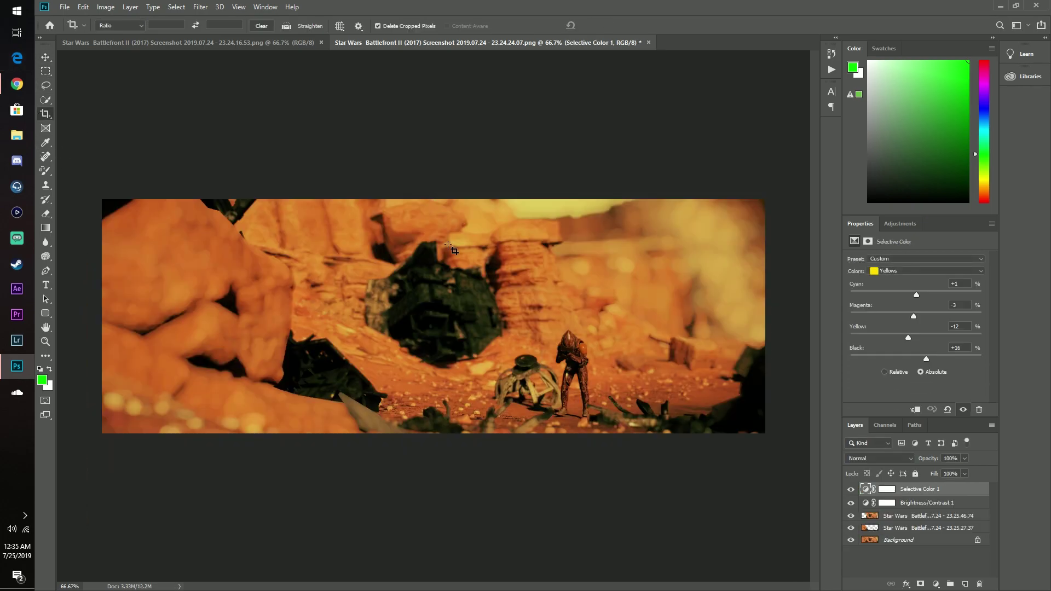
- Select the 23.25.27.37 layer and hide the Background and 23.25.46.74 layers to isolate the soldier's feet
scroll(548, 391, "up", 3)
left_click(881, 528)
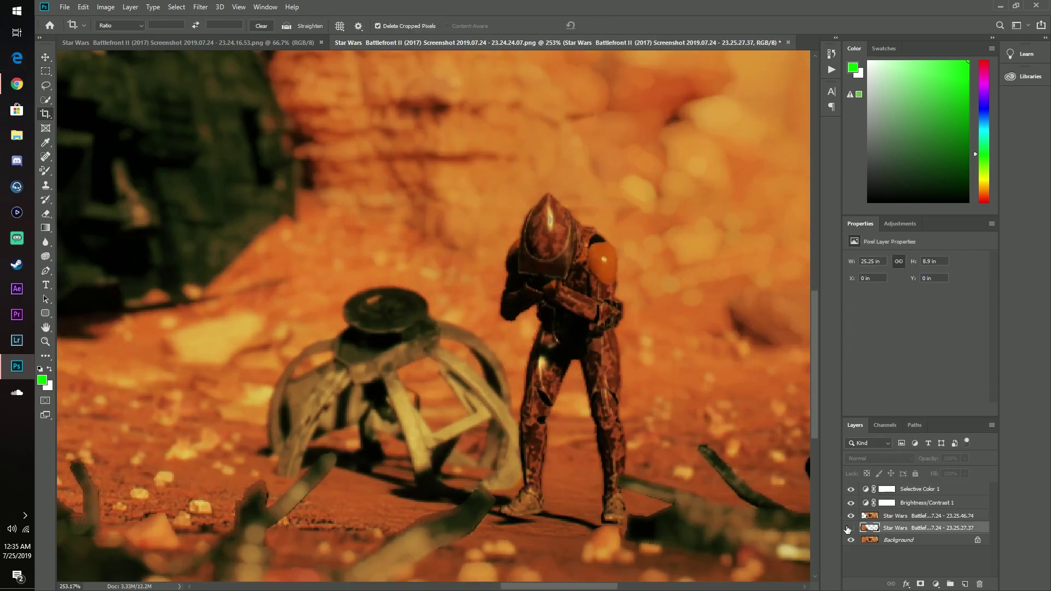
scroll(756, 476, "down", 3)
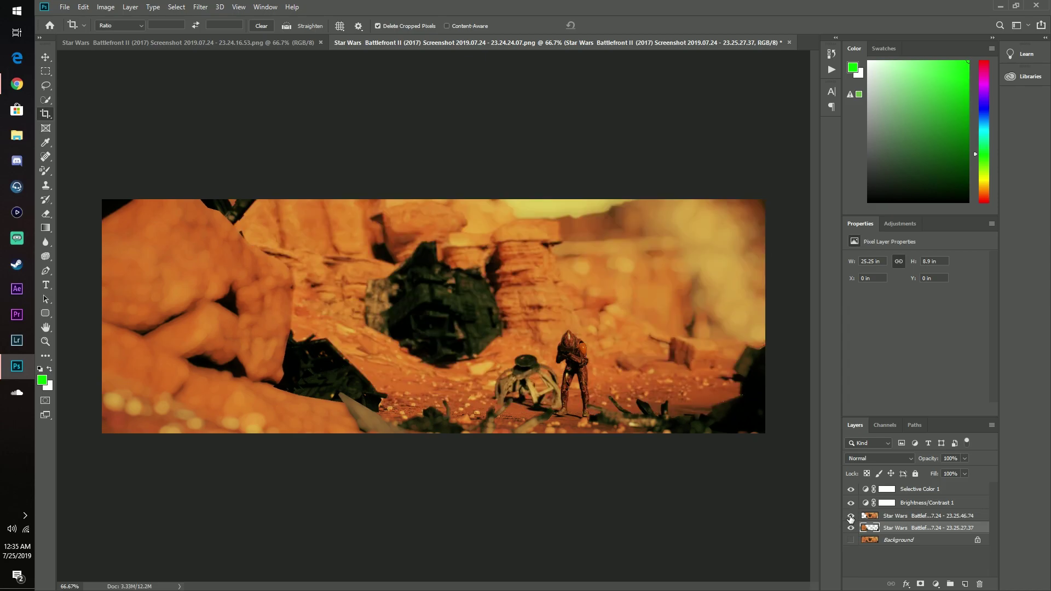
left_click(850, 518)
scroll(569, 416, "up", 10)
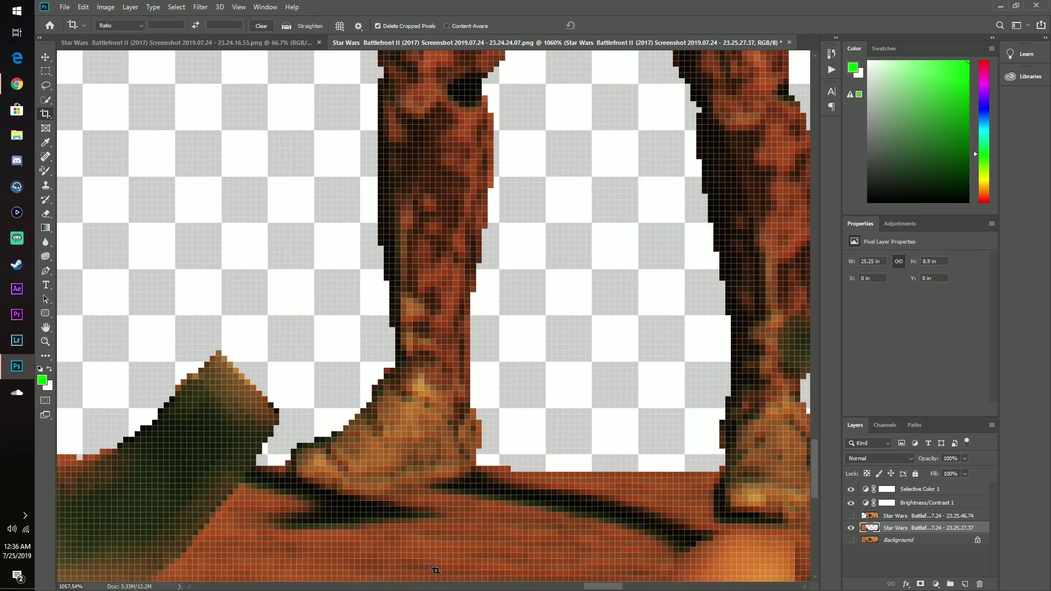
scroll(431, 566, "up", 3)
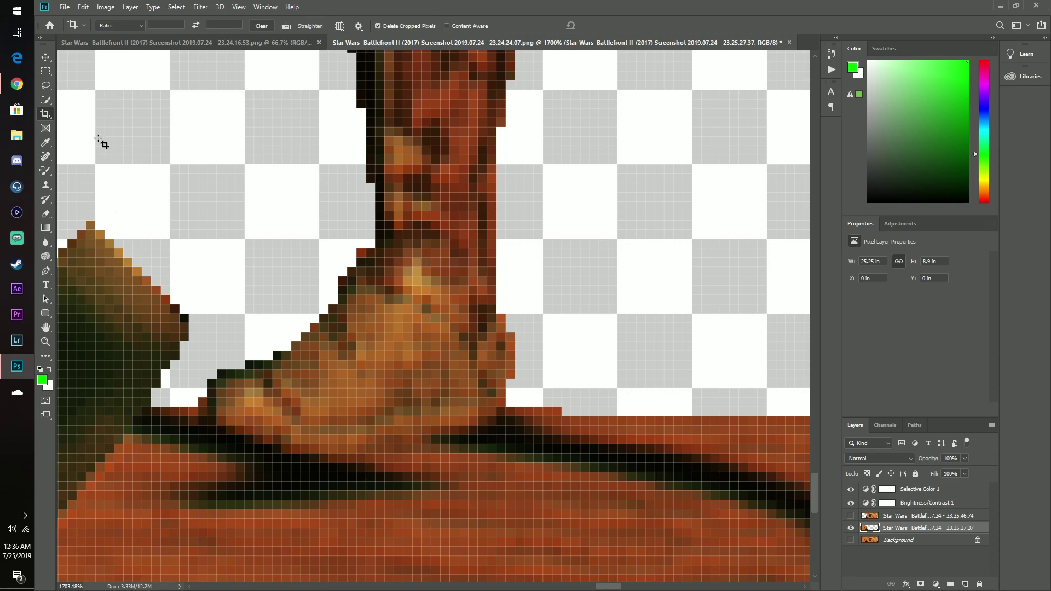
- Set the Eraser to size 10 and erase the ground and shadow beneath the soldier's boot nearest the green debris
left_click(44, 100)
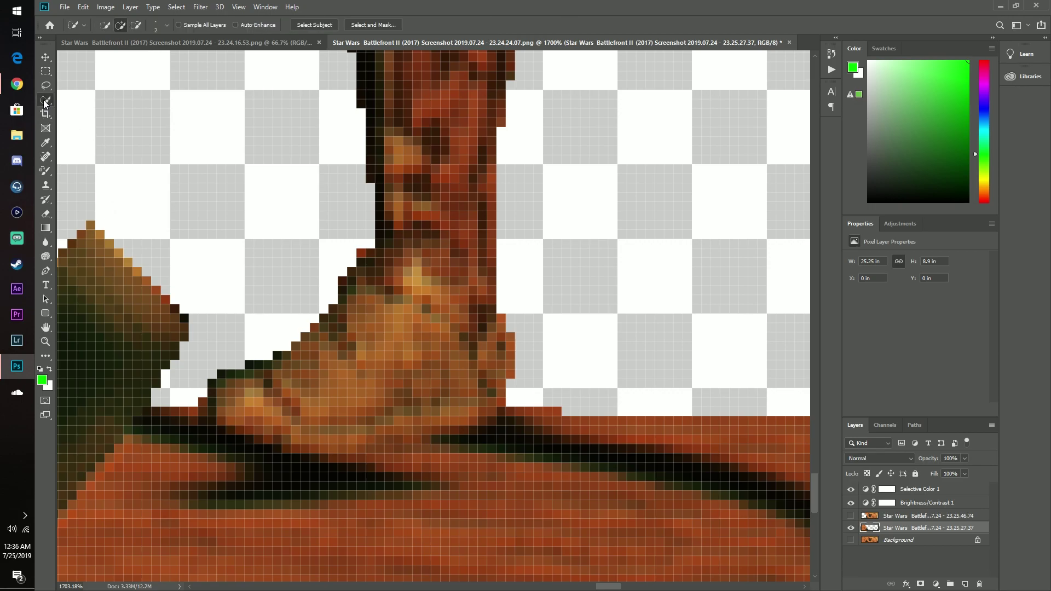
left_click(46, 213)
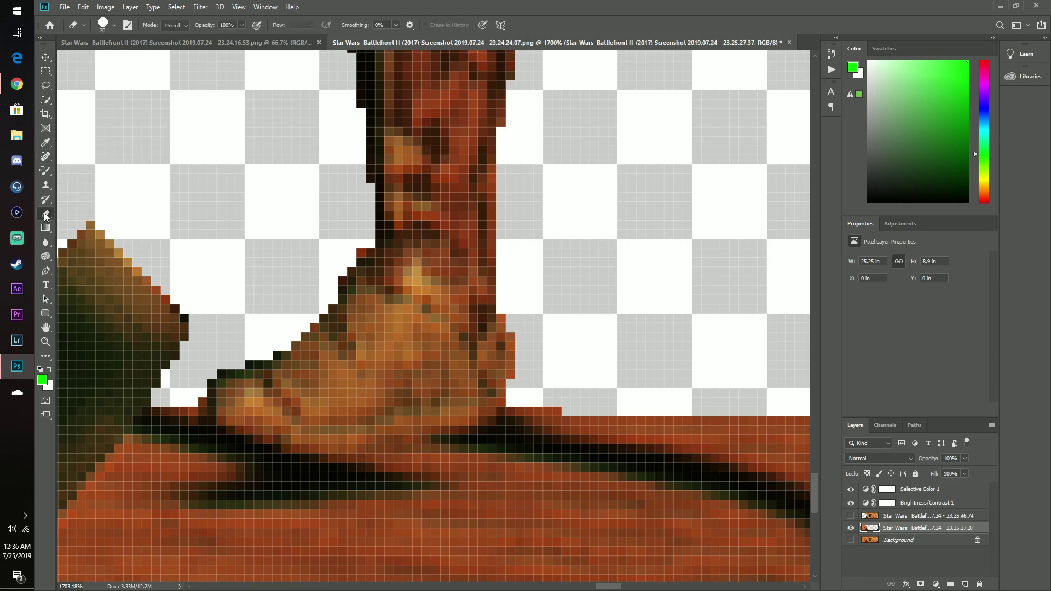
key("bracketleft")
key("bracketleft")
key("bracketleft")
key("bracketleft")
key("bracketleft")
key("bracketleft")
key("bracketleft")
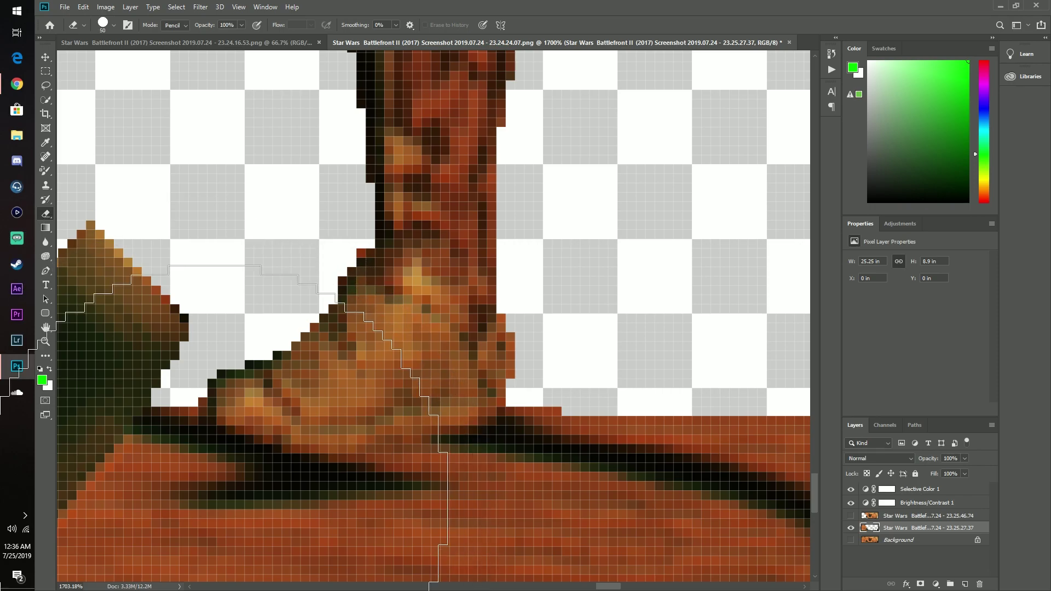
key("bracketleft")
key("bracketleft")
key("bracketleft")
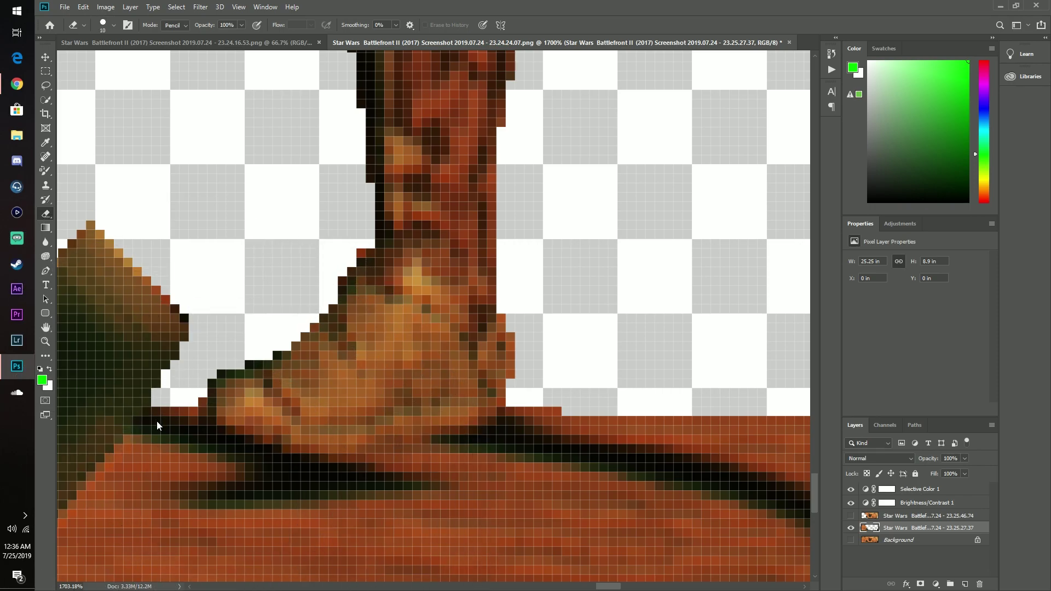
mouse_move(159, 429)
left_mouse_down()
mouse_move(170, 457)
mouse_move(377, 462)
mouse_move(517, 426)
mouse_move(503, 399)
left_mouse_up()
- Erase the strip of ground and shadow between the soldier's two boots on the 23.25.27.37 layer
key("space")
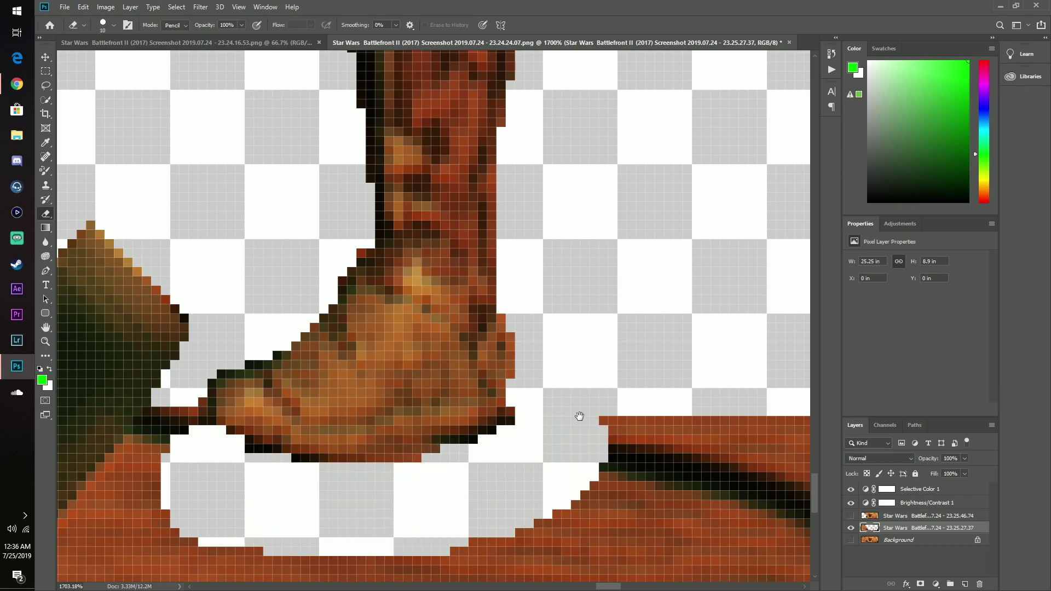
left_click_drag(579, 418, 286, 327)
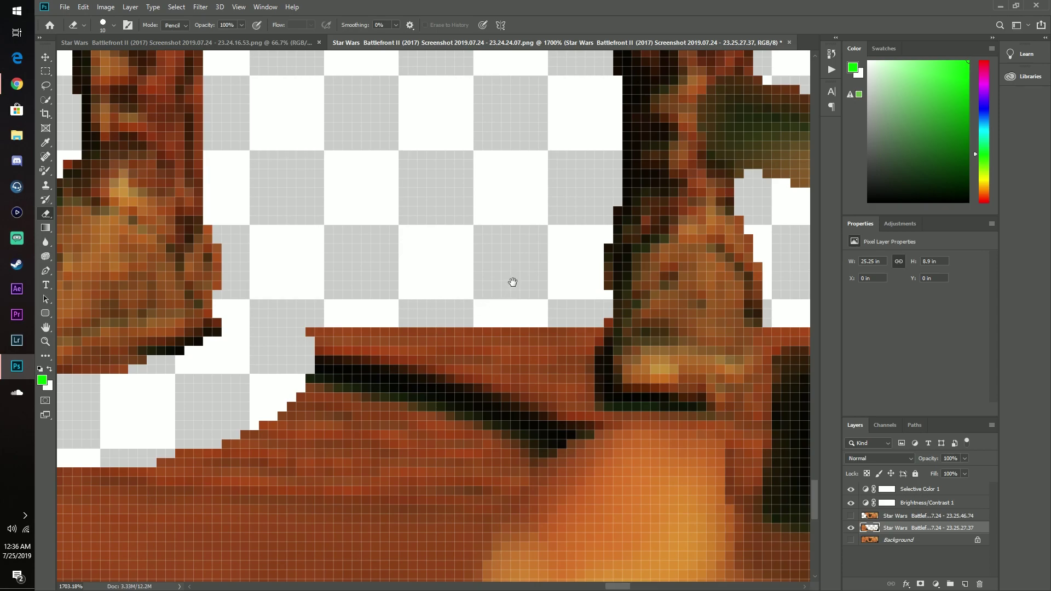
mouse_move(513, 282)
left_mouse_down()
mouse_move(418, 326)
mouse_move(280, 368)
mouse_move(443, 368)
mouse_move(505, 351)
left_mouse_up()
left_click(503, 349)
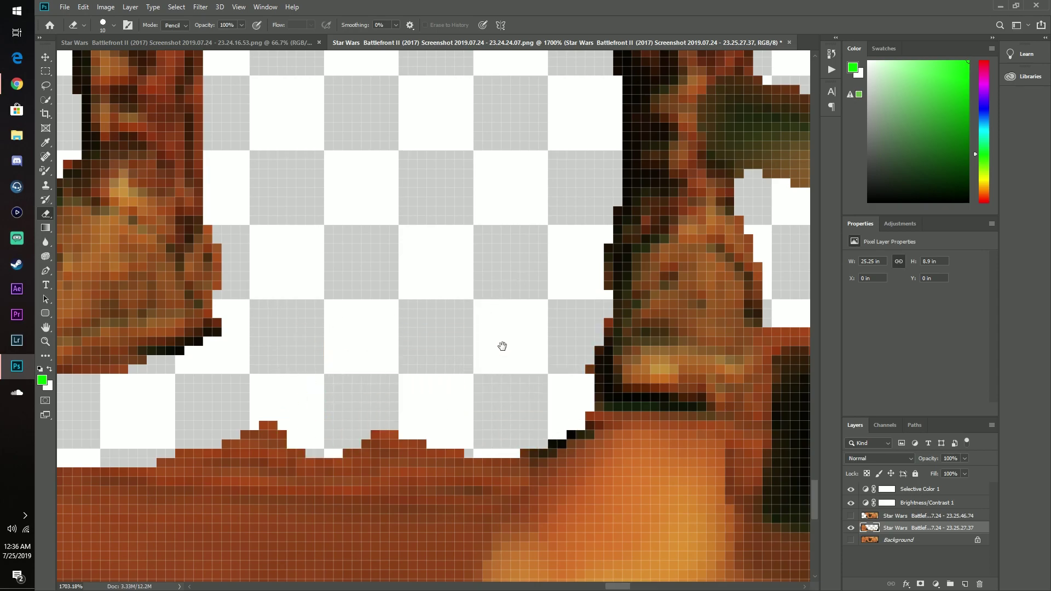